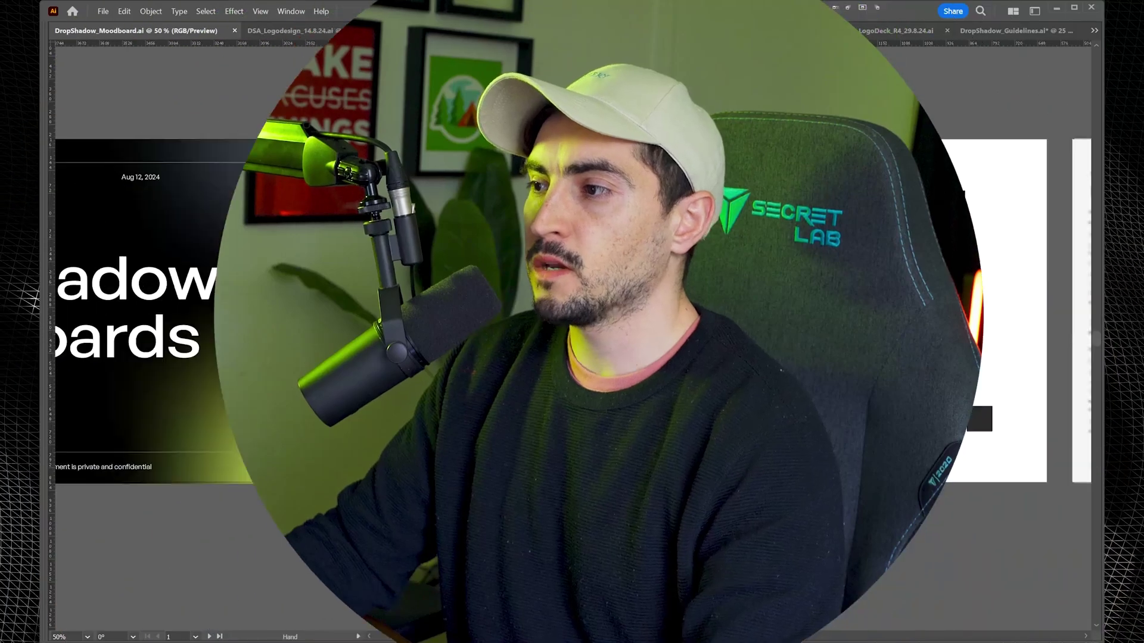
Step: Review the Competitors page and the Bold Creative mood board's typography, logo and colour references
{"action": "scroll", "coordinate": [659, 145], "scroll_direction": "up", "scroll_amount": 1}
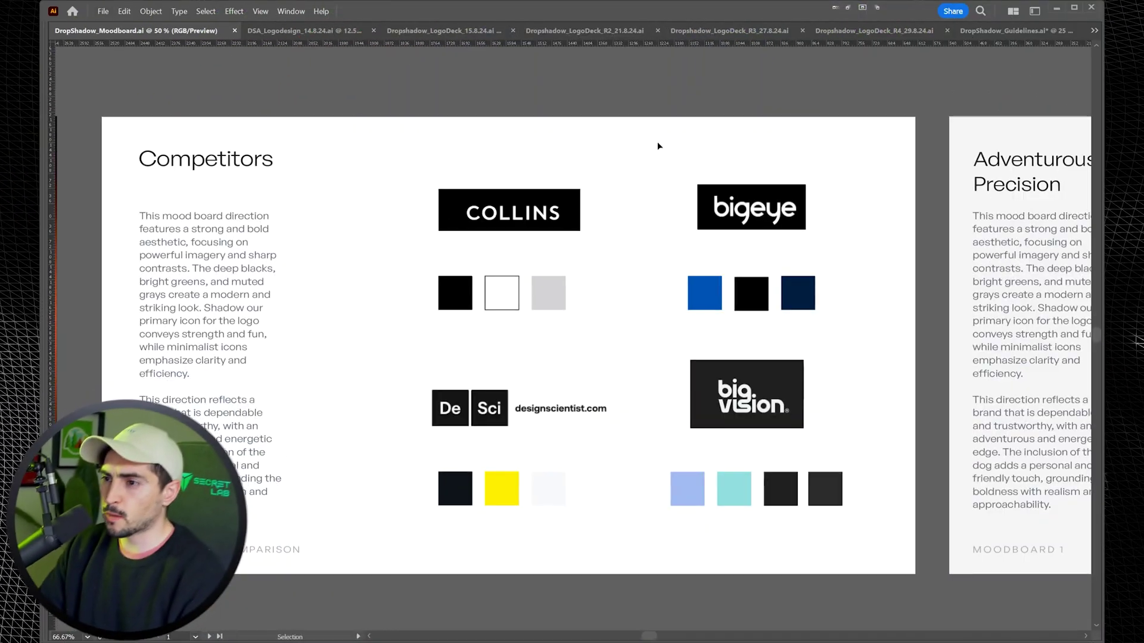
{"action": "left_click_drag", "start_coordinate": [717, 156], "coordinate": [742, 119]}
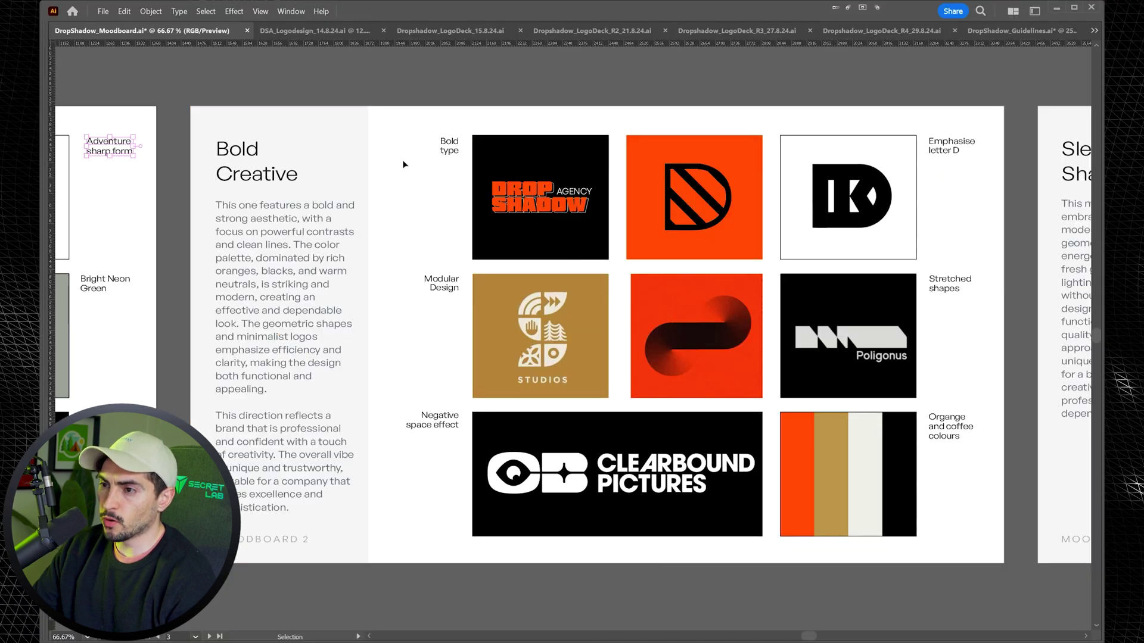
{"action": "scroll", "coordinate": [569, 207], "scroll_direction": "right", "scroll_amount": 4}
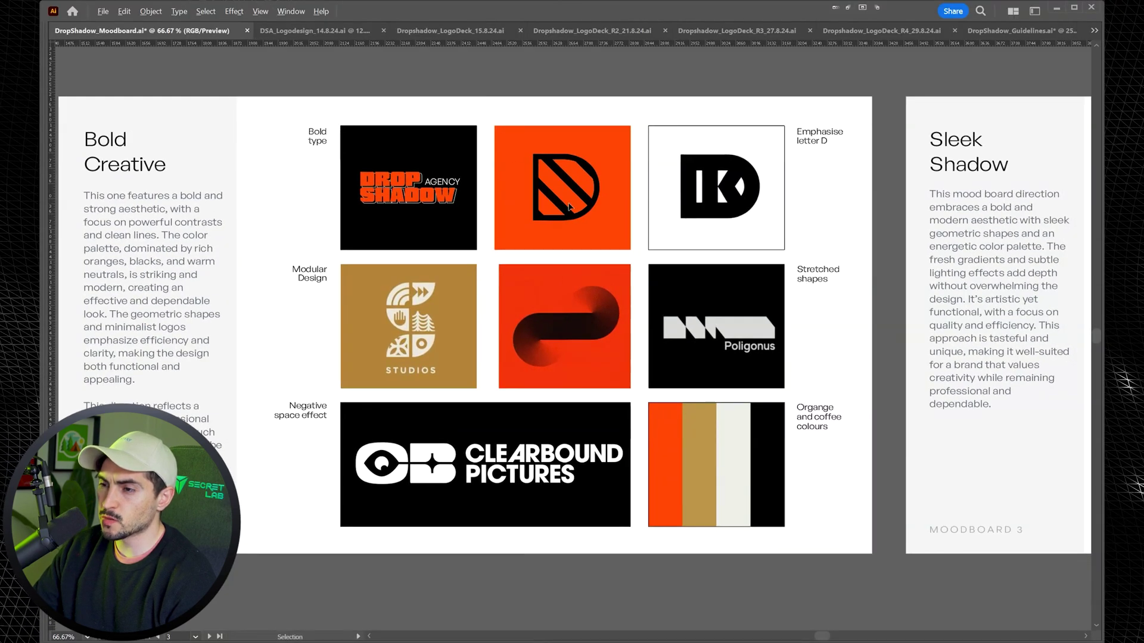
{"action": "scroll", "coordinate": [569, 207], "scroll_direction": "up", "scroll_amount": 1}
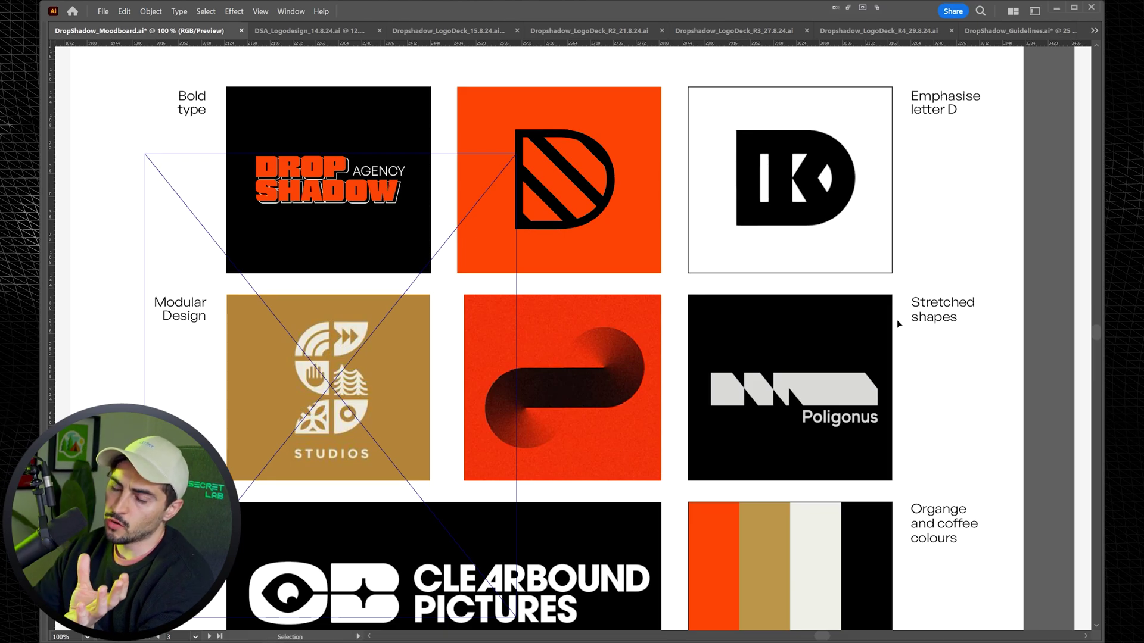
{"action": "scroll", "coordinate": [899, 323], "scroll_direction": "down", "scroll_amount": 5}
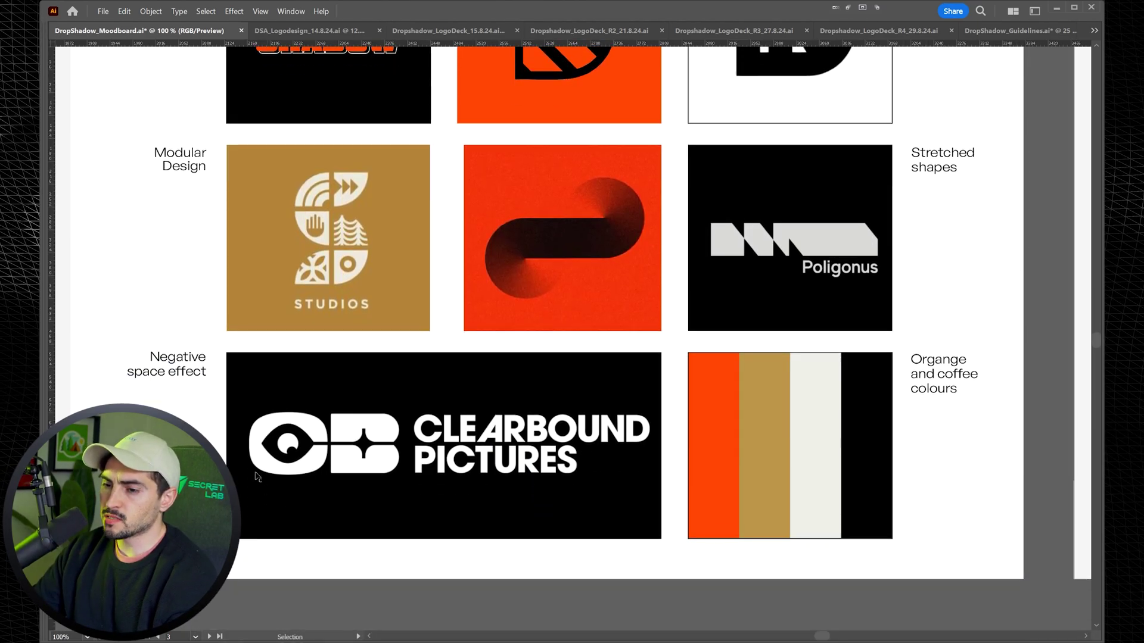
{"action": "scroll", "coordinate": [604, 442], "scroll_direction": "up", "scroll_amount": 2}
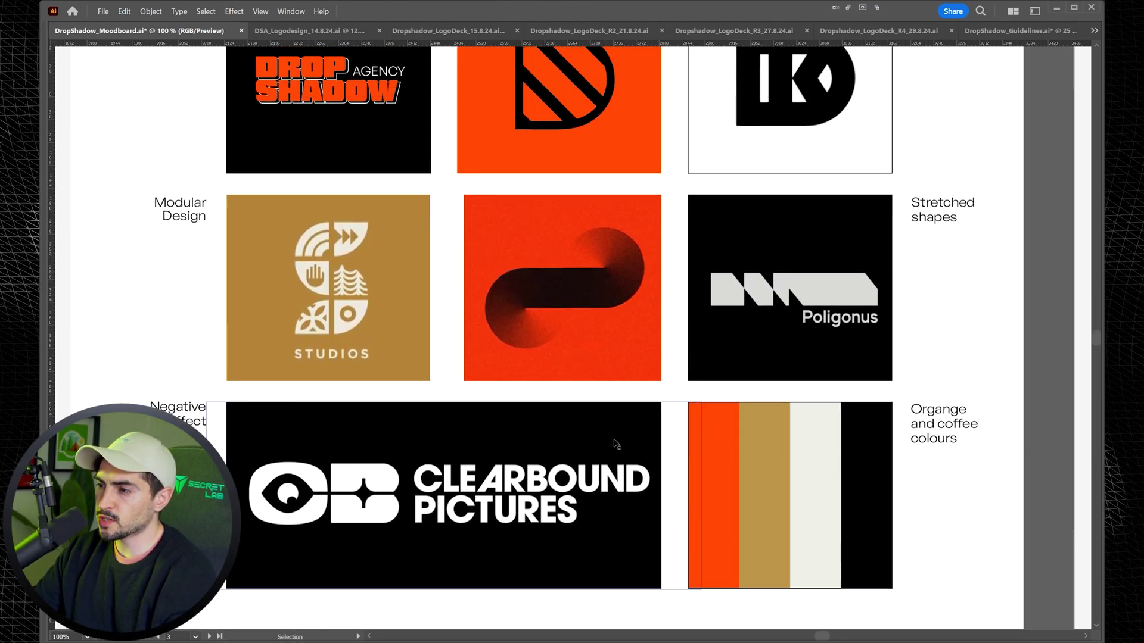
{"action": "scroll", "coordinate": [712, 273], "scroll_direction": "up", "scroll_amount": 2}
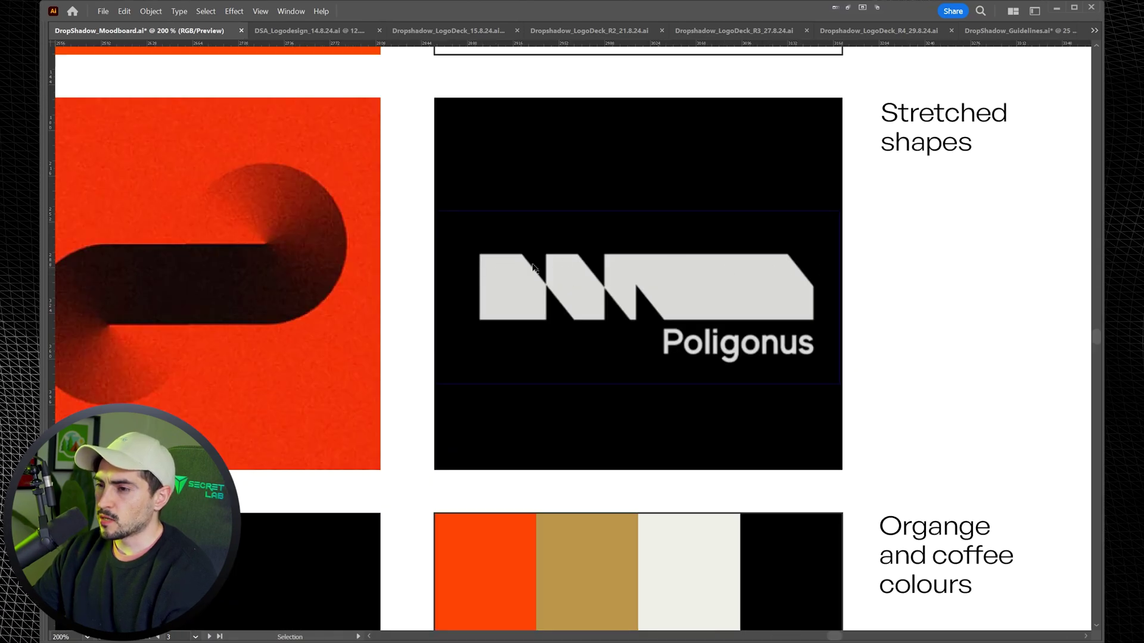
{"action": "scroll", "coordinate": [726, 291], "scroll_direction": "down", "scroll_amount": 3}
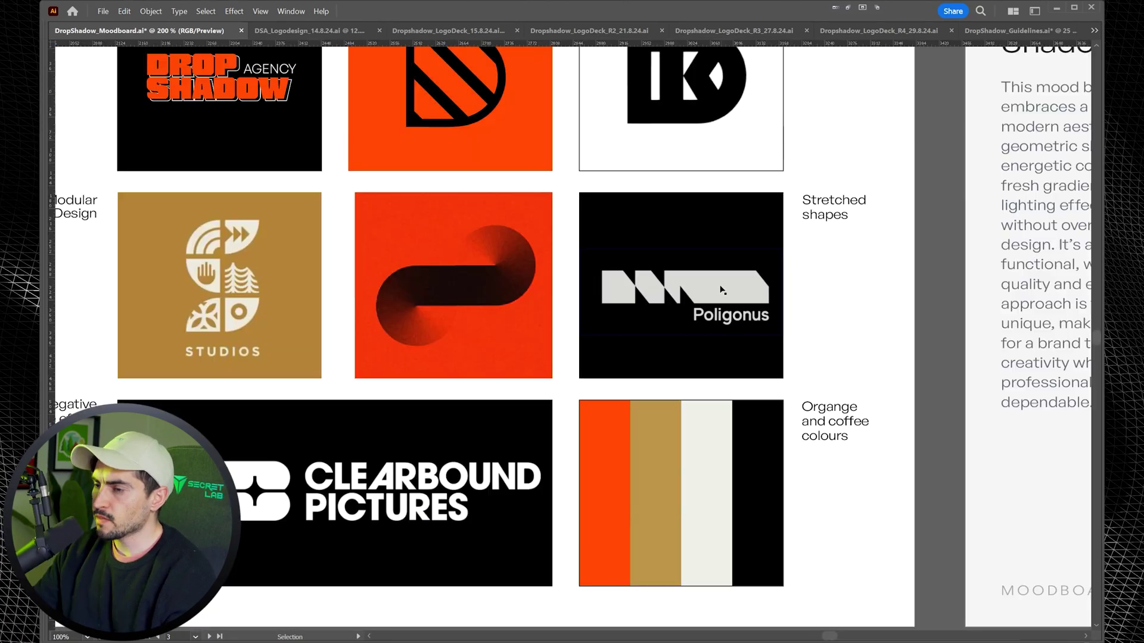
{"action": "left_click_drag", "start_coordinate": [796, 169], "coordinate": [874, 263]}
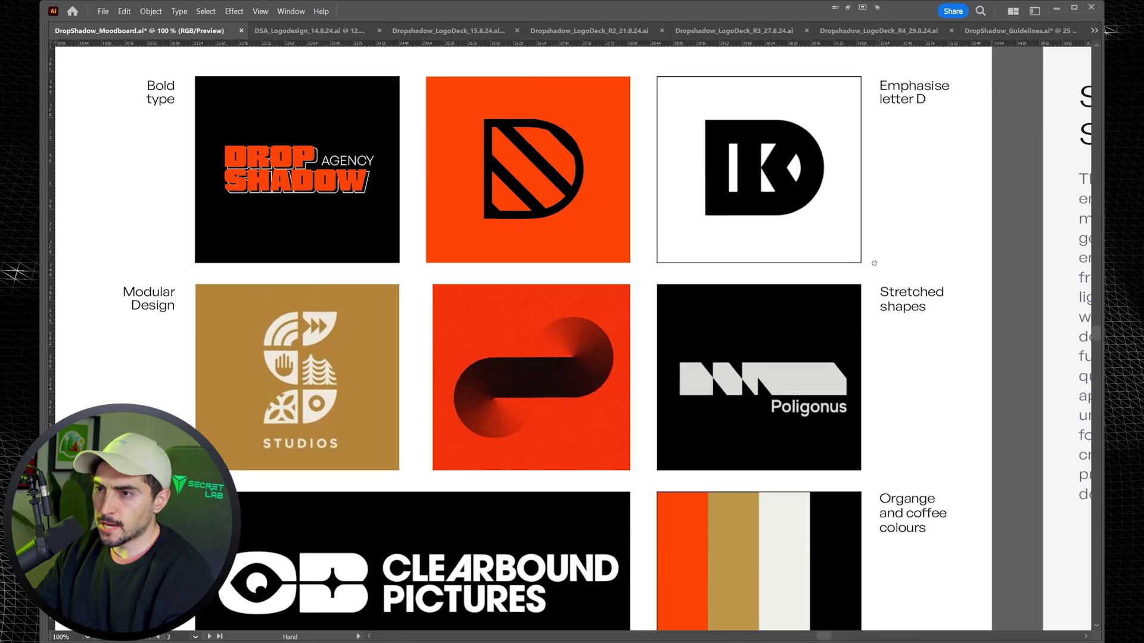
{"action": "scroll", "coordinate": [874, 262], "scroll_direction": "down", "scroll_amount": 3}
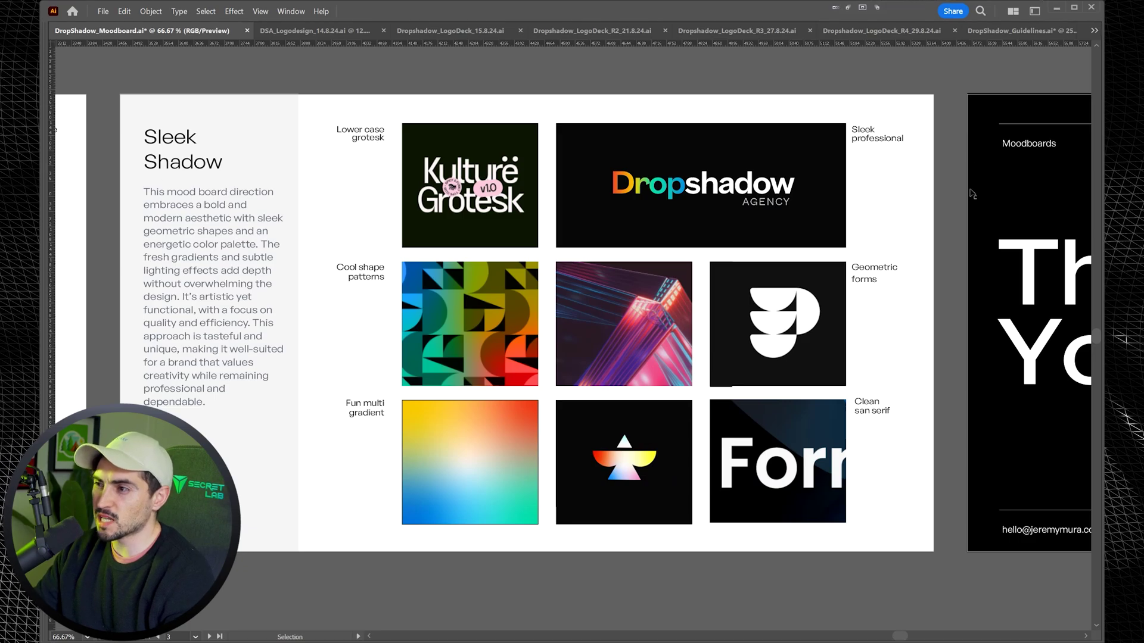
Step: Examine the Sleek Shadow mood board up close, covering its grotesk type, Dropshadow wordmark, shape patterns, gradient and geometric icons
{"action": "scroll", "coordinate": [530, 177], "scroll_direction": "up", "scroll_amount": 4}
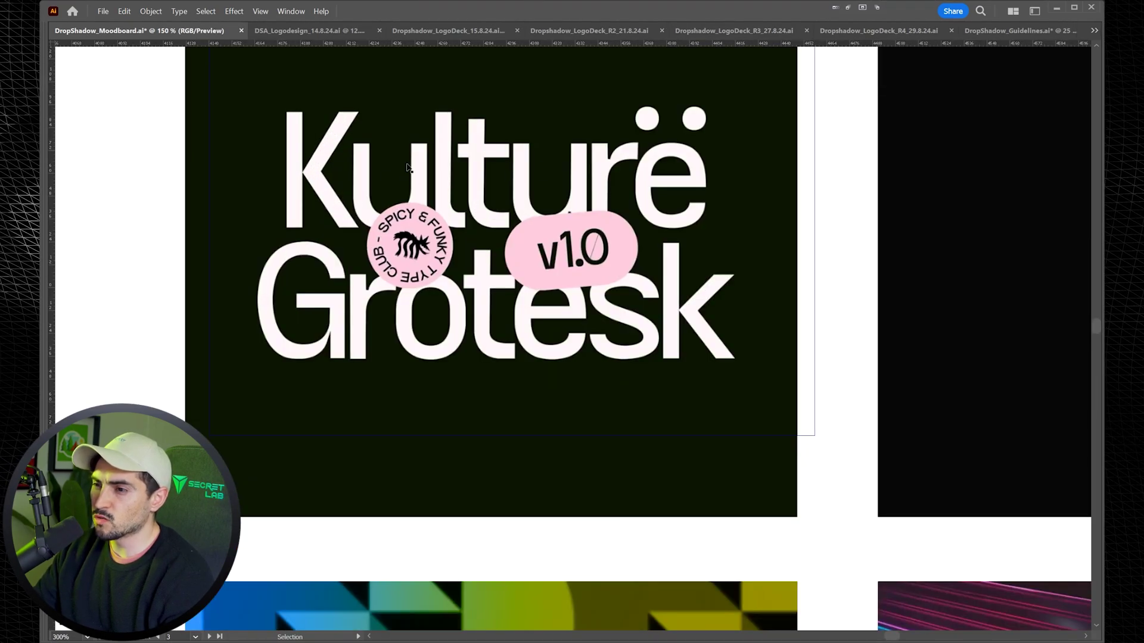
{"action": "scroll", "coordinate": [530, 283], "scroll_direction": "down", "scroll_amount": 1}
{"action": "left_click_drag", "start_coordinate": [825, 286], "coordinate": [453, 263]}
{"action": "left_click_drag", "start_coordinate": [750, 286], "coordinate": [495, 311]}
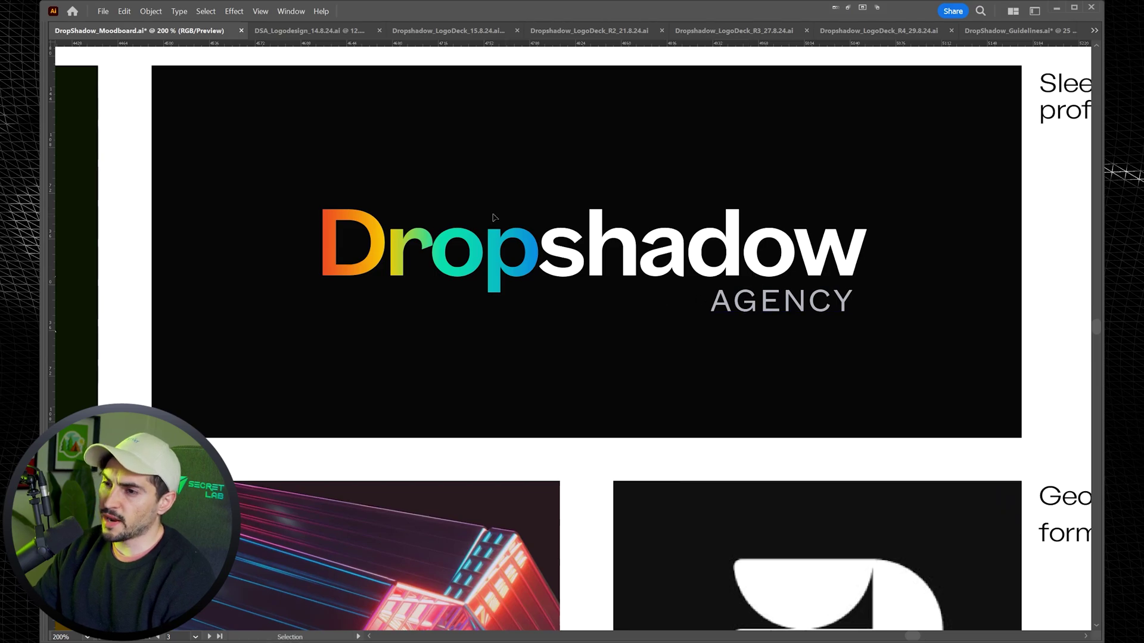
{"action": "scroll", "coordinate": [492, 241], "scroll_direction": "down", "scroll_amount": 2}
{"action": "left_click_drag", "start_coordinate": [391, 324], "coordinate": [484, 201]}
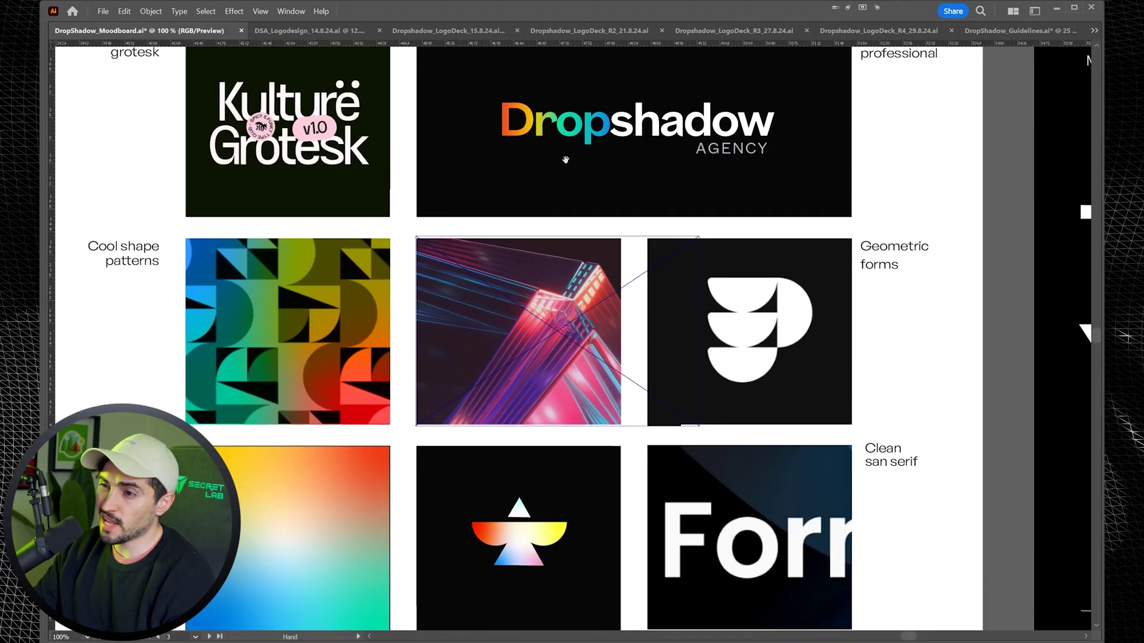
{"action": "scroll", "coordinate": [492, 378], "scroll_direction": "down", "scroll_amount": 3}
{"action": "scroll", "coordinate": [428, 374], "scroll_direction": "left", "scroll_amount": 2}
{"action": "scroll", "coordinate": [370, 370], "scroll_direction": "up", "scroll_amount": 1}
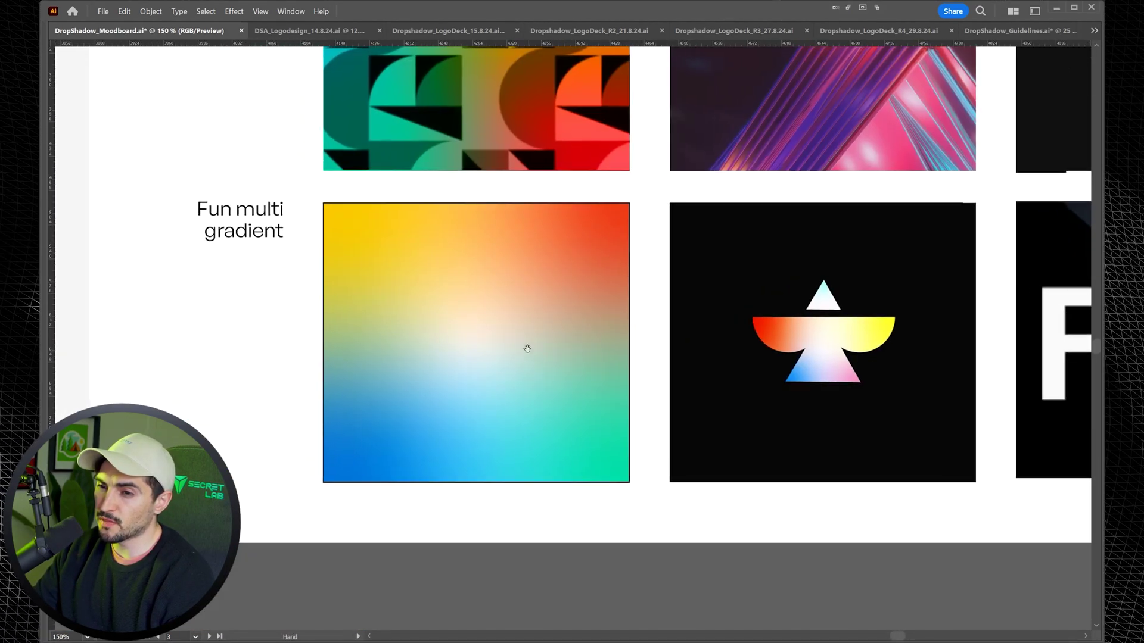
{"action": "left_click_drag", "start_coordinate": [657, 265], "coordinate": [430, 276]}
{"action": "scroll", "coordinate": [625, 351], "scroll_direction": "up", "scroll_amount": 1}
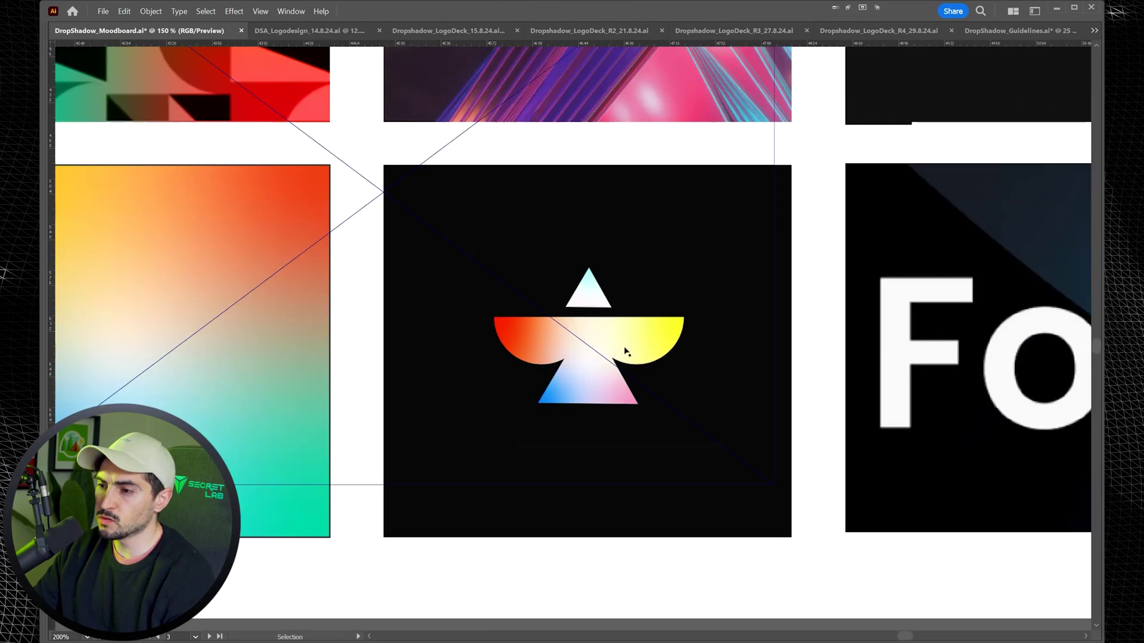
{"action": "scroll", "coordinate": [607, 353], "scroll_direction": "up", "scroll_amount": 1}
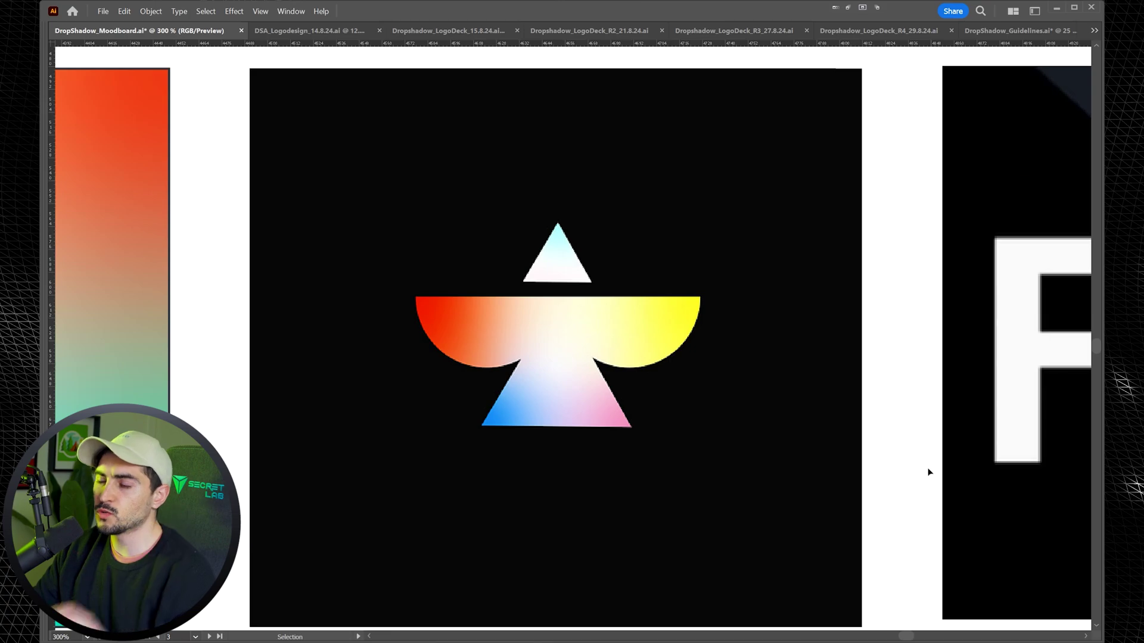
{"action": "scroll", "coordinate": [811, 444], "scroll_direction": "down", "scroll_amount": 1}
{"action": "scroll", "coordinate": [789, 319], "scroll_direction": "down", "scroll_amount": 1}
{"action": "left_click_drag", "start_coordinate": [790, 319], "coordinate": [703, 546]}
{"action": "left_click_drag", "start_coordinate": [667, 498], "coordinate": [863, 482]}
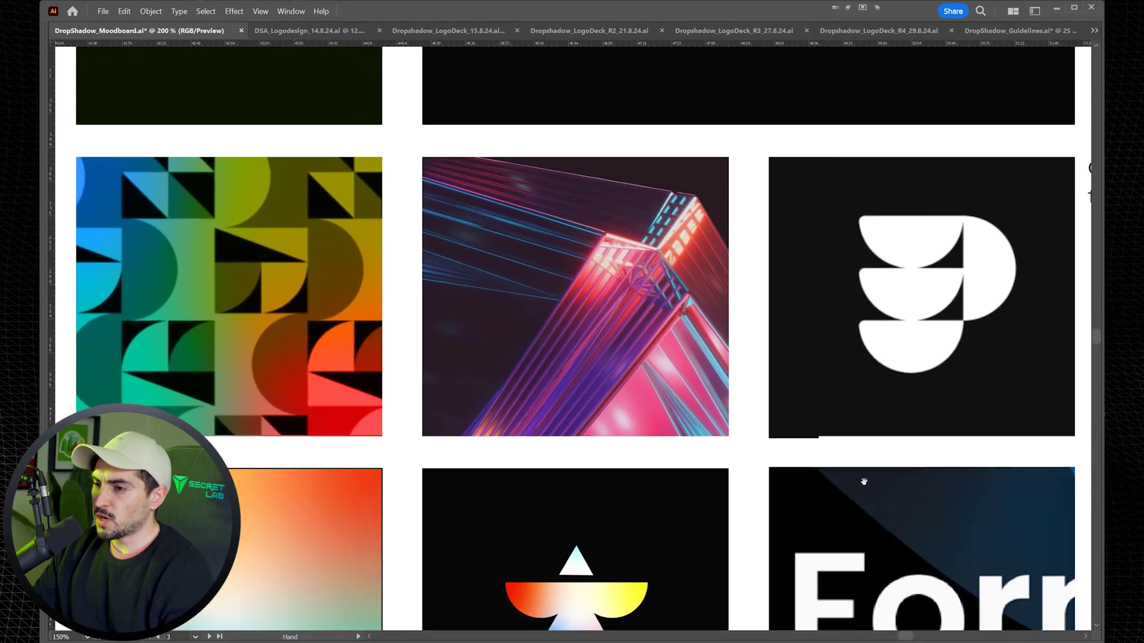
{"action": "left_click_drag", "start_coordinate": [862, 254], "coordinate": [643, 216]}
{"action": "scroll", "coordinate": [646, 219], "scroll_direction": "down", "scroll_amount": 2}
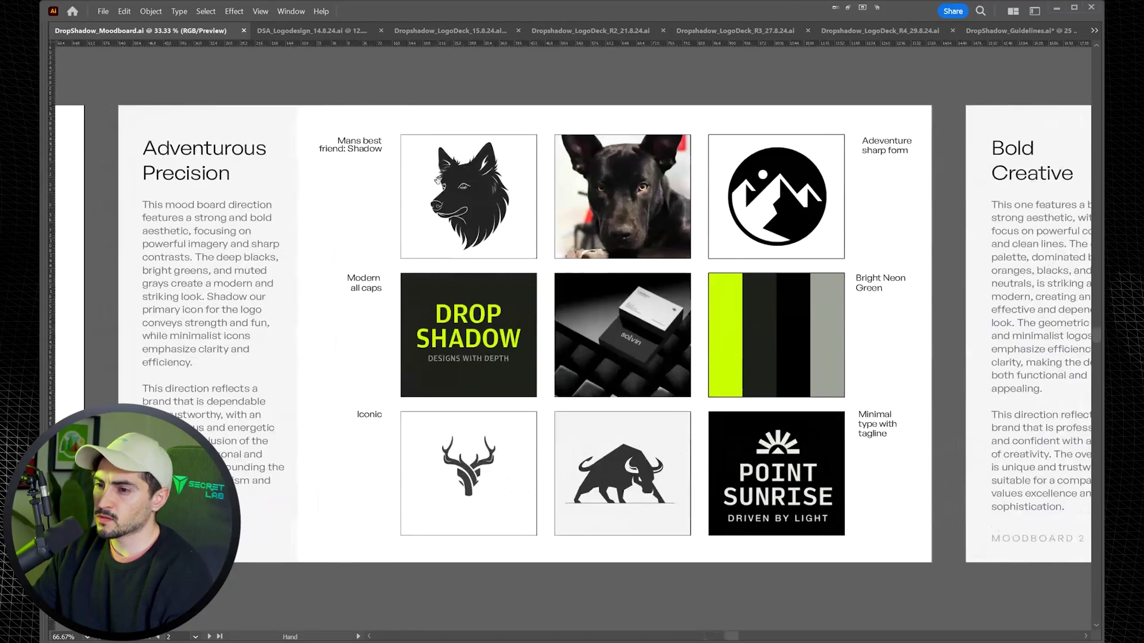
Step: Open the DSA_Logodesign_14.8.24.ai document and inspect the reference images and green colour sample around the dark artboard
{"action": "left_click", "coordinate": [303, 32]}
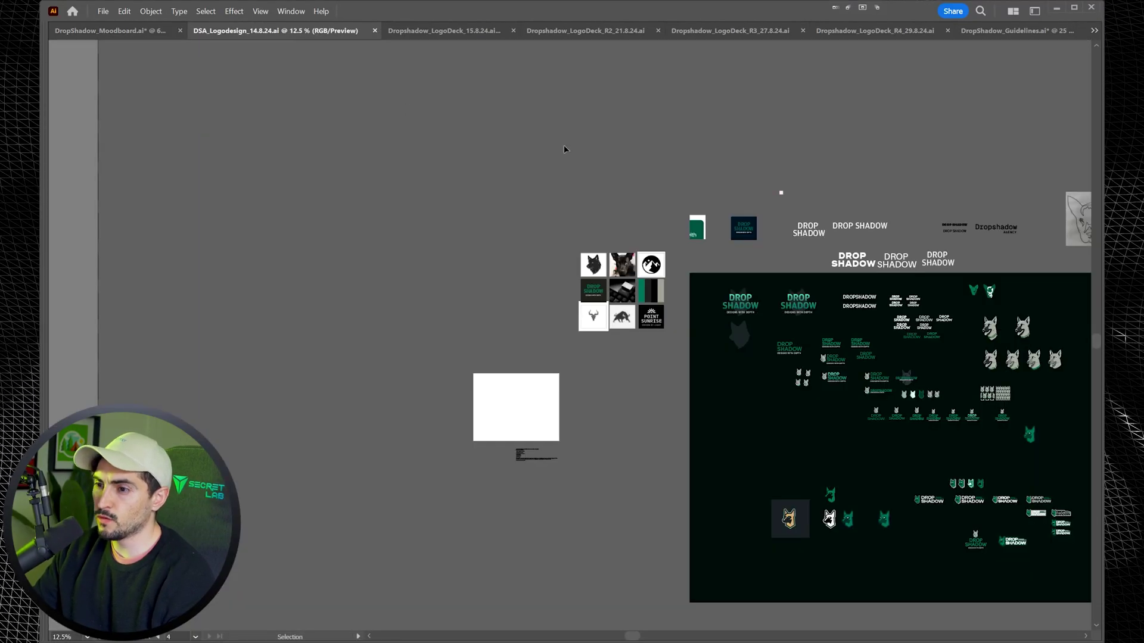
{"action": "left_click_drag", "start_coordinate": [726, 157], "coordinate": [452, 92]}
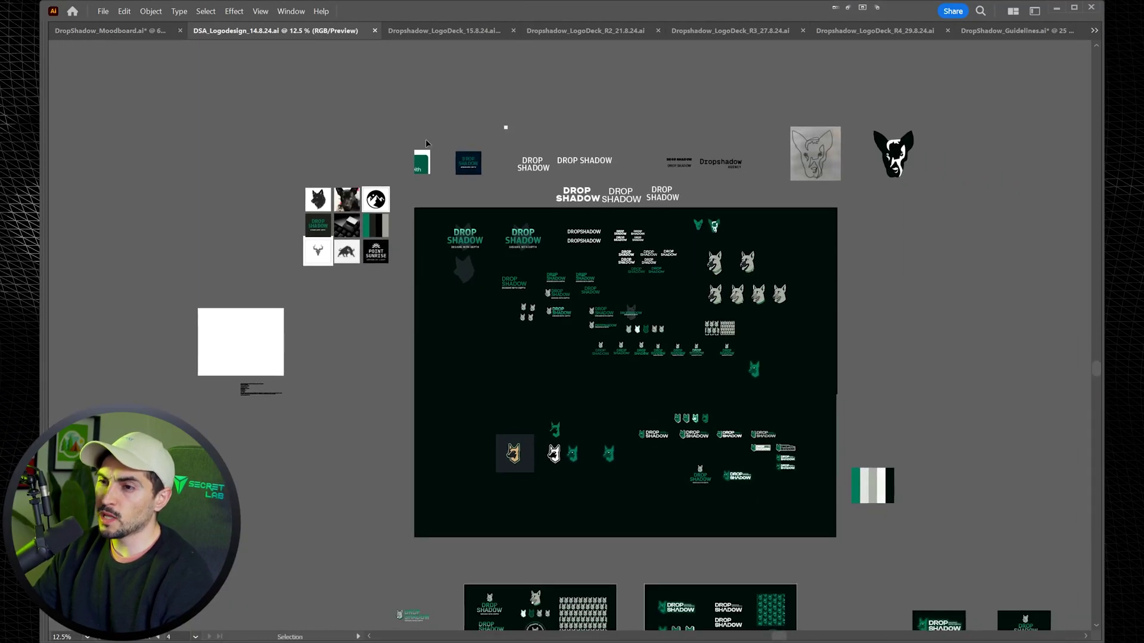
{"action": "scroll", "coordinate": [311, 213], "scroll_direction": "up", "scroll_amount": 4}
{"action": "left_click_drag", "start_coordinate": [677, 115], "coordinate": [536, 334]}
{"action": "scroll", "coordinate": [627, 215], "scroll_direction": "up", "scroll_amount": 4}
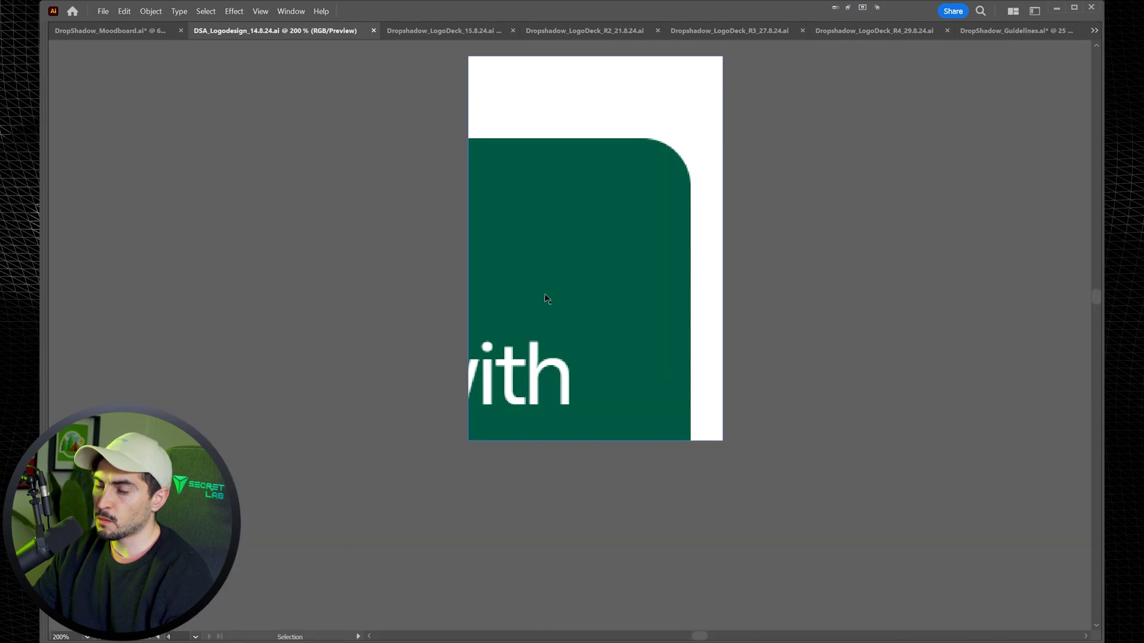
{"action": "scroll", "coordinate": [519, 214], "scroll_direction": "down", "scroll_amount": 4}
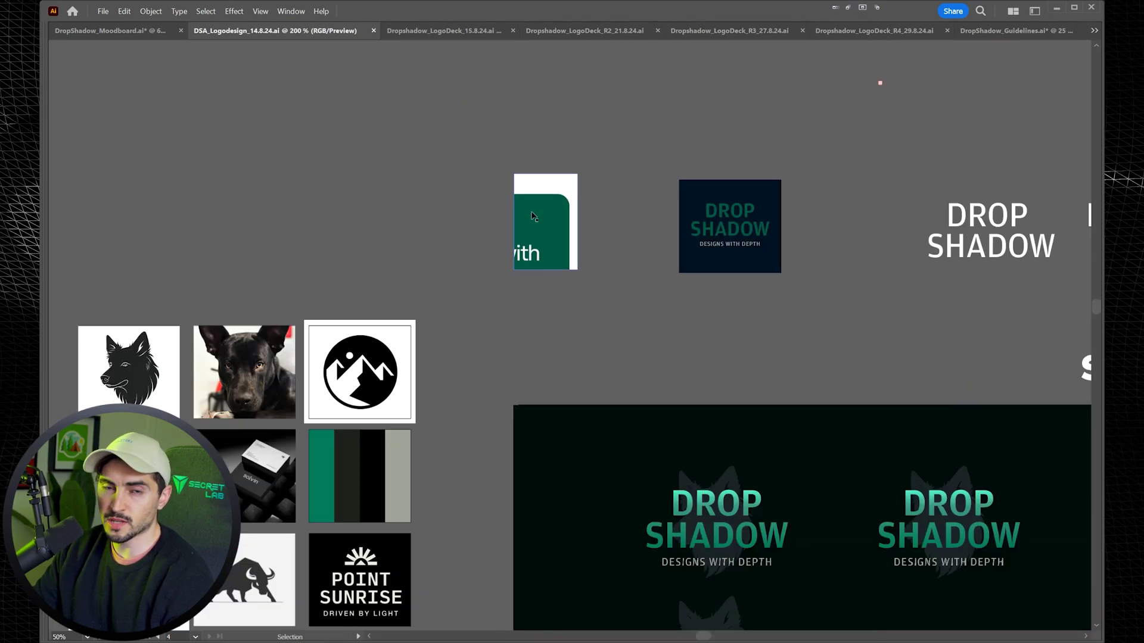
{"action": "left_click_drag", "start_coordinate": [1044, 522], "coordinate": [579, 204]}
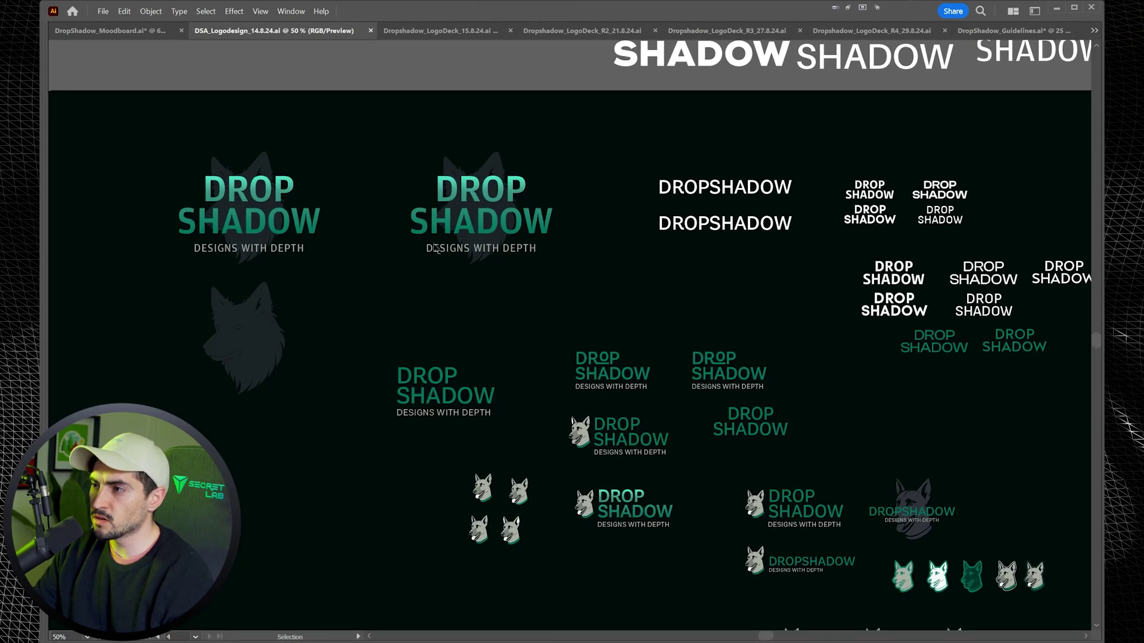
Step: Inspect the early DROP SHADOW wordmarks and the group of four dog heads, undoing the stray move of a face shape
{"action": "scroll", "coordinate": [418, 183], "scroll_direction": "up", "scroll_amount": 1}
{"action": "left_click_drag", "start_coordinate": [373, 268], "coordinate": [492, 224]}
{"action": "left_click_drag", "start_coordinate": [606, 353], "coordinate": [516, 278]}
{"action": "left_click_drag", "start_coordinate": [574, 324], "coordinate": [582, 223]}
{"action": "scroll", "coordinate": [457, 278], "scroll_direction": "up", "scroll_amount": 1}
{"action": "scroll", "coordinate": [453, 215], "scroll_direction": "up", "scroll_amount": 1}
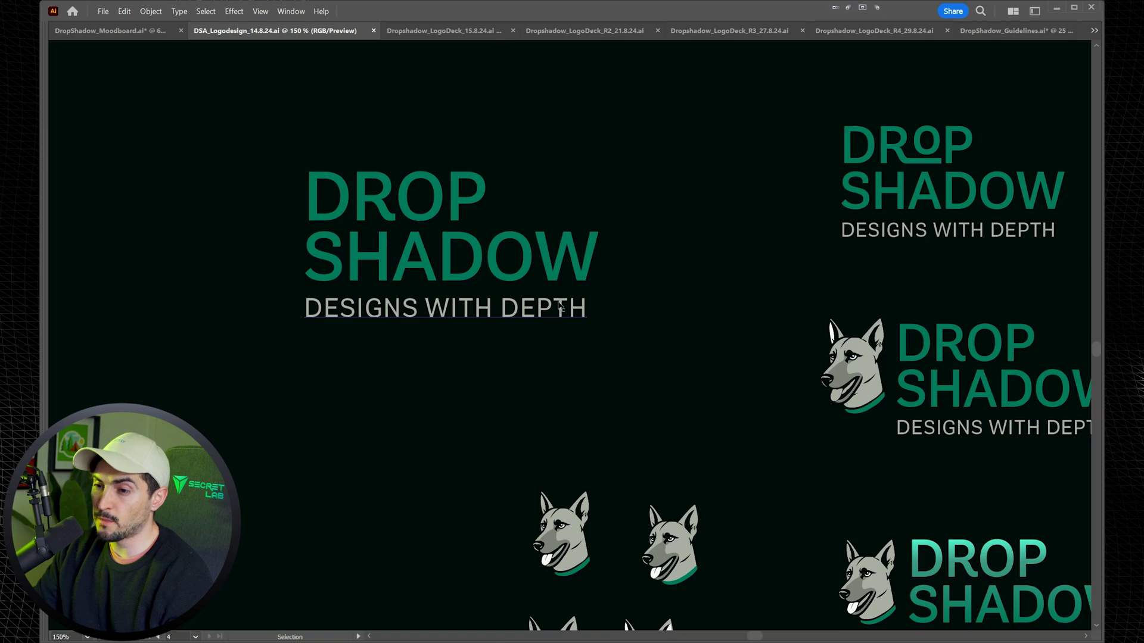
{"action": "left_click_drag", "start_coordinate": [464, 225], "coordinate": [580, 137]}
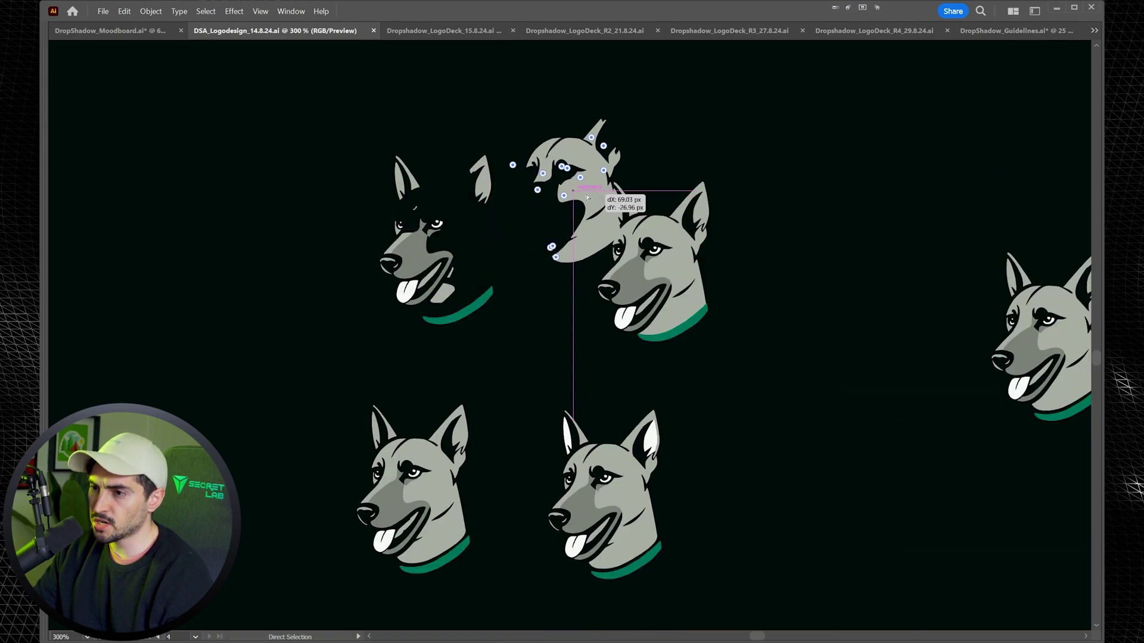
{"action": "key", "text": "ctrl+z"}
Step: Compare the white and green DROP SHADOW wordmark trials set in different typefaces
{"action": "scroll", "coordinate": [631, 170], "scroll_direction": "down", "scroll_amount": 1}
{"action": "left_click_drag", "start_coordinate": [837, 134], "coordinate": [516, 235]}
{"action": "scroll", "coordinate": [809, 133], "scroll_direction": "down", "scroll_amount": 2}
{"action": "scroll", "coordinate": [515, 234], "scroll_direction": "down", "scroll_amount": 1}
{"action": "left_click_drag", "start_coordinate": [671, 242], "coordinate": [567, 409]}
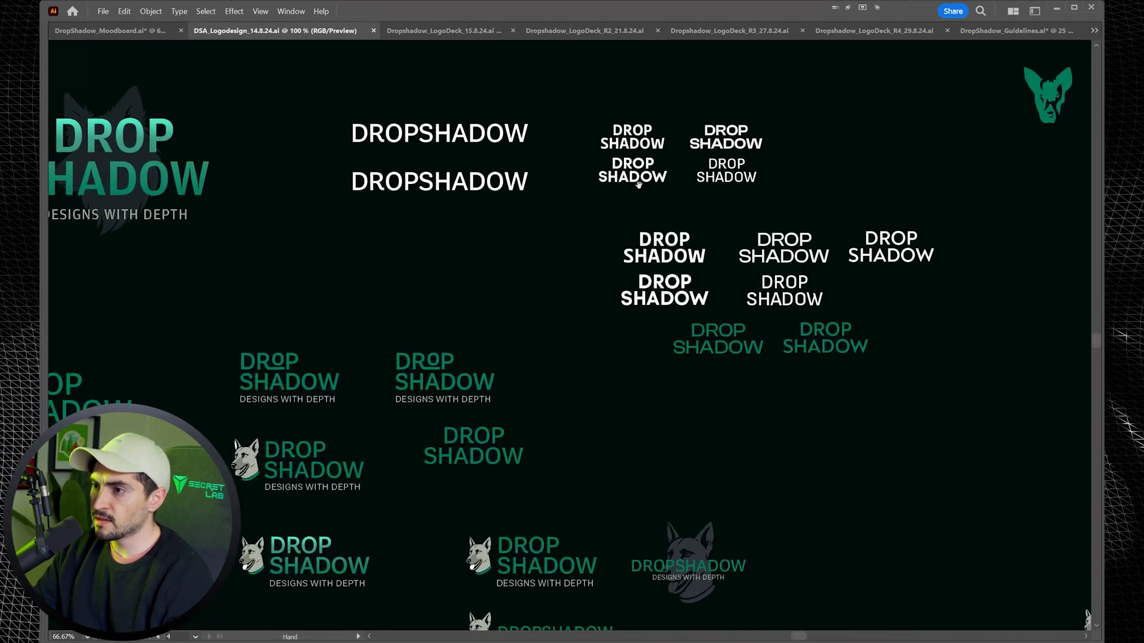
{"action": "scroll", "coordinate": [723, 132], "scroll_direction": "up", "scroll_amount": 1}
{"action": "left_click_drag", "start_coordinate": [808, 113], "coordinate": [625, 106]}
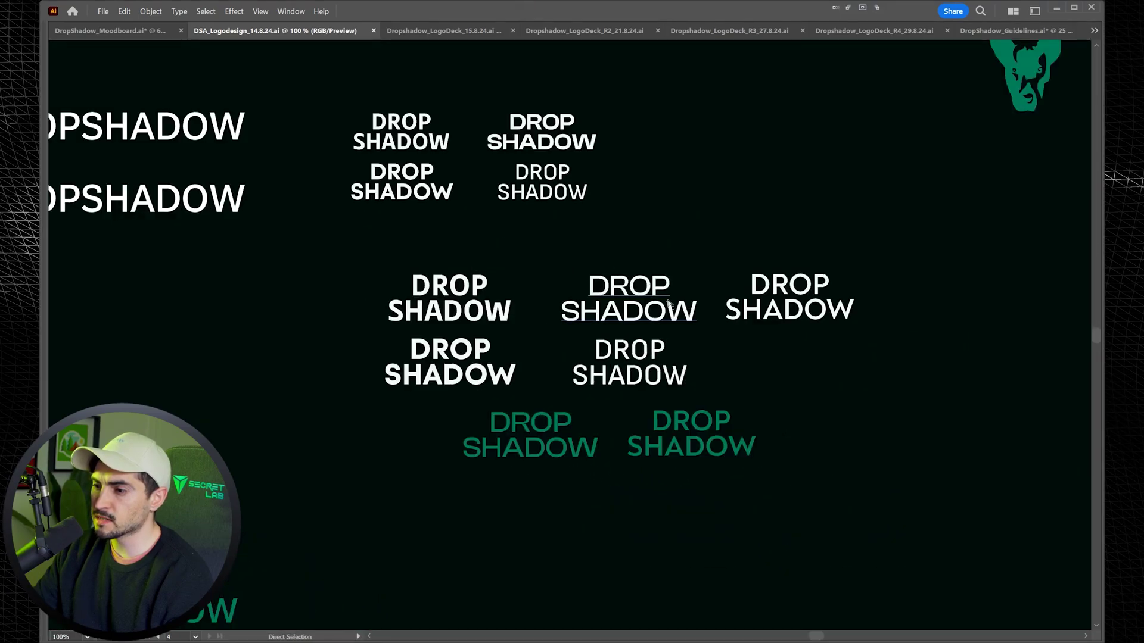
{"action": "scroll", "coordinate": [653, 309], "scroll_direction": "down", "scroll_amount": 2}
{"action": "left_click_drag", "start_coordinate": [730, 406], "coordinate": [753, 225]}
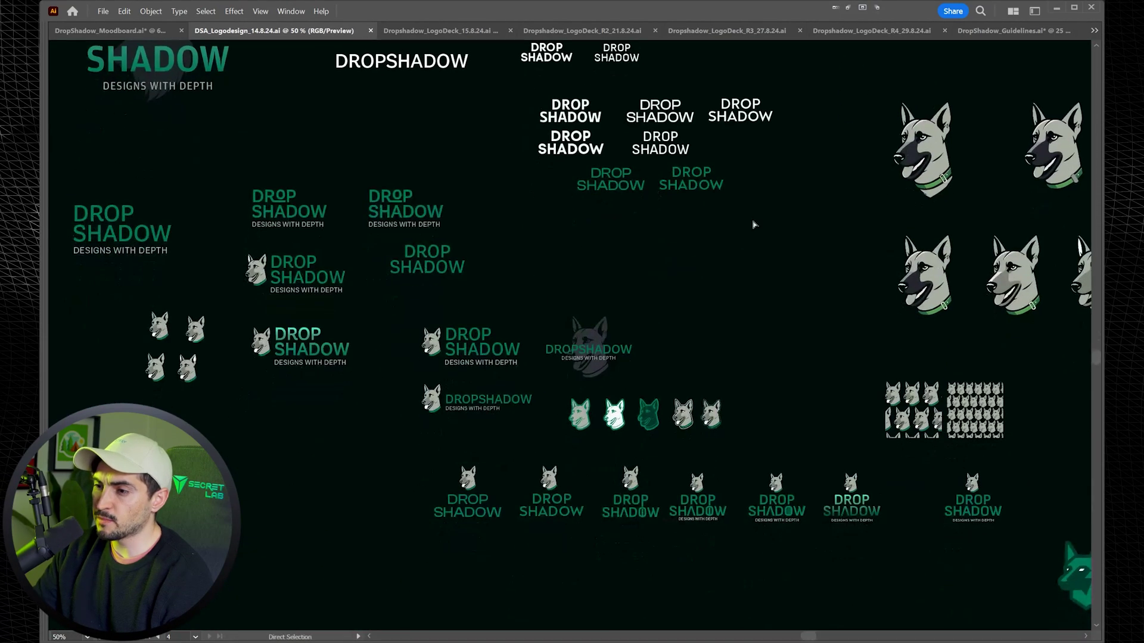
Step: Examine the faded-dog logo and the row of outlined dog-head colour variations, including the white outline around the muzzle
{"action": "scroll", "coordinate": [577, 377], "scroll_direction": "up", "scroll_amount": 3}
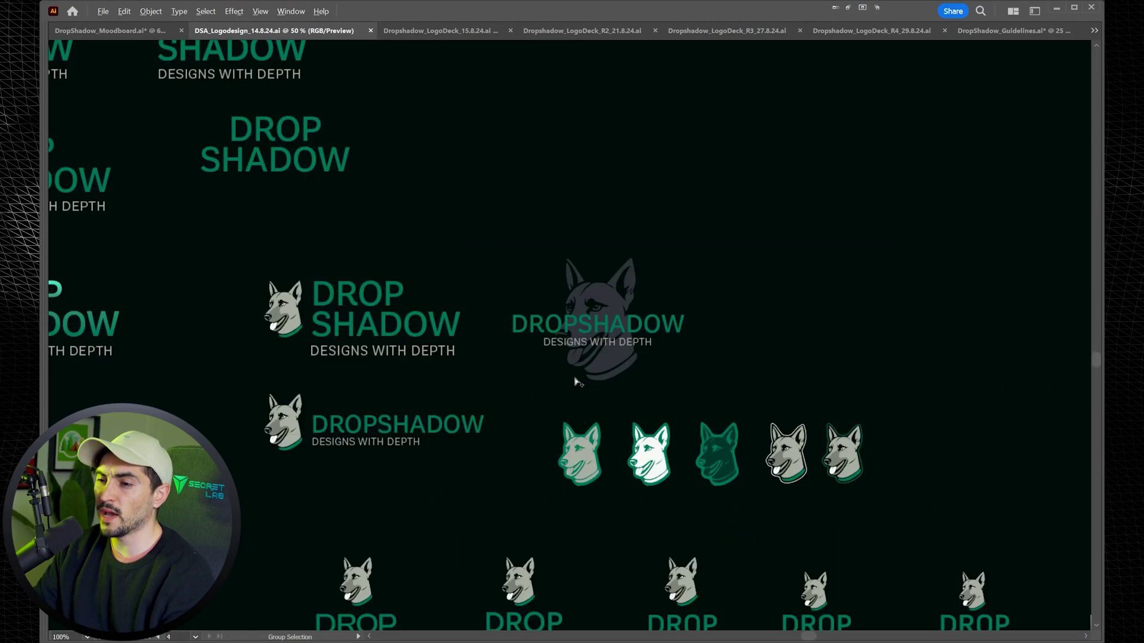
{"action": "left_click_drag", "start_coordinate": [682, 363], "coordinate": [930, 365]}
{"action": "scroll", "coordinate": [569, 240], "scroll_direction": "down", "scroll_amount": 2}
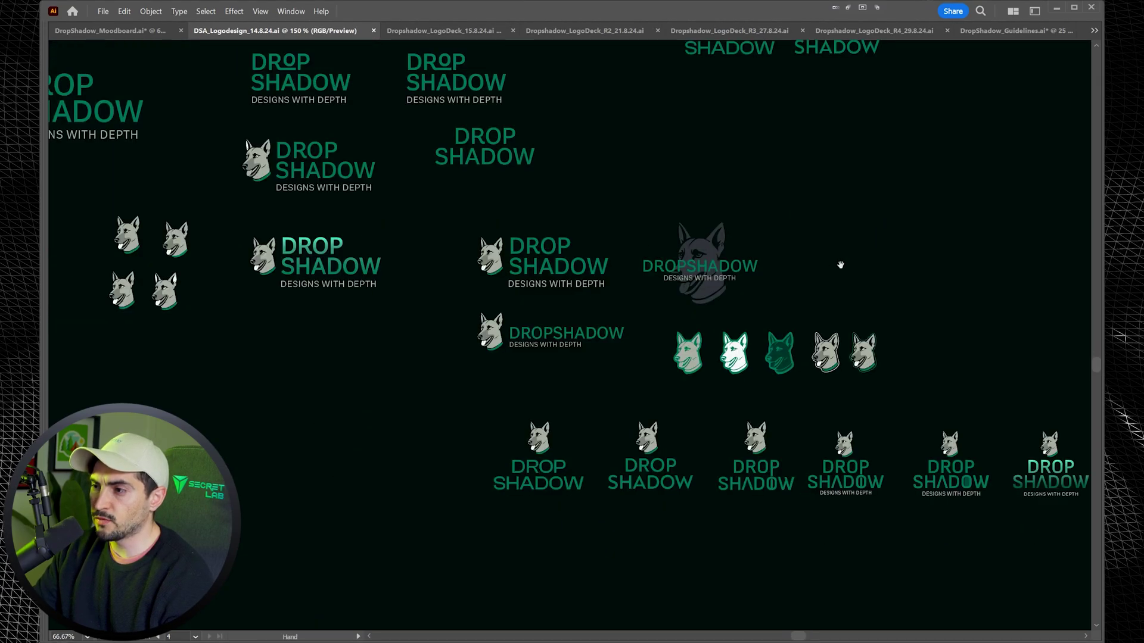
{"action": "left_click_drag", "start_coordinate": [840, 266], "coordinate": [824, 153]}
{"action": "scroll", "coordinate": [719, 230], "scroll_direction": "up", "scroll_amount": 5}
{"action": "left_click_drag", "start_coordinate": [933, 517], "coordinate": [801, 517]}
{"action": "scroll", "coordinate": [800, 517], "scroll_direction": "right", "scroll_amount": 6}
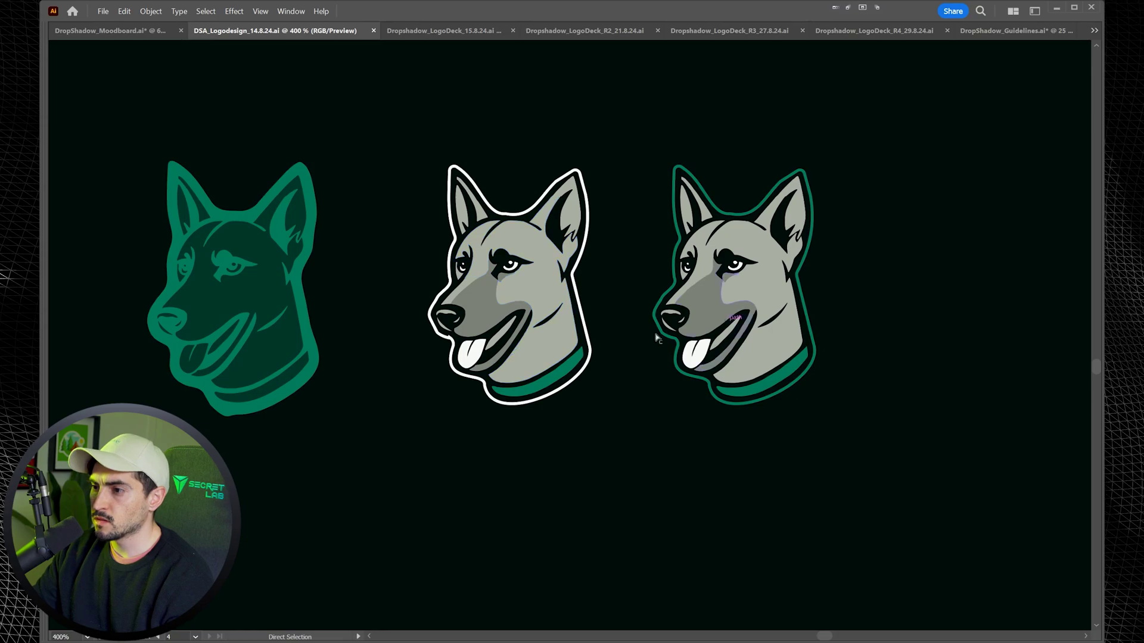
{"action": "scroll", "coordinate": [429, 301], "scroll_direction": "up", "scroll_amount": 8}
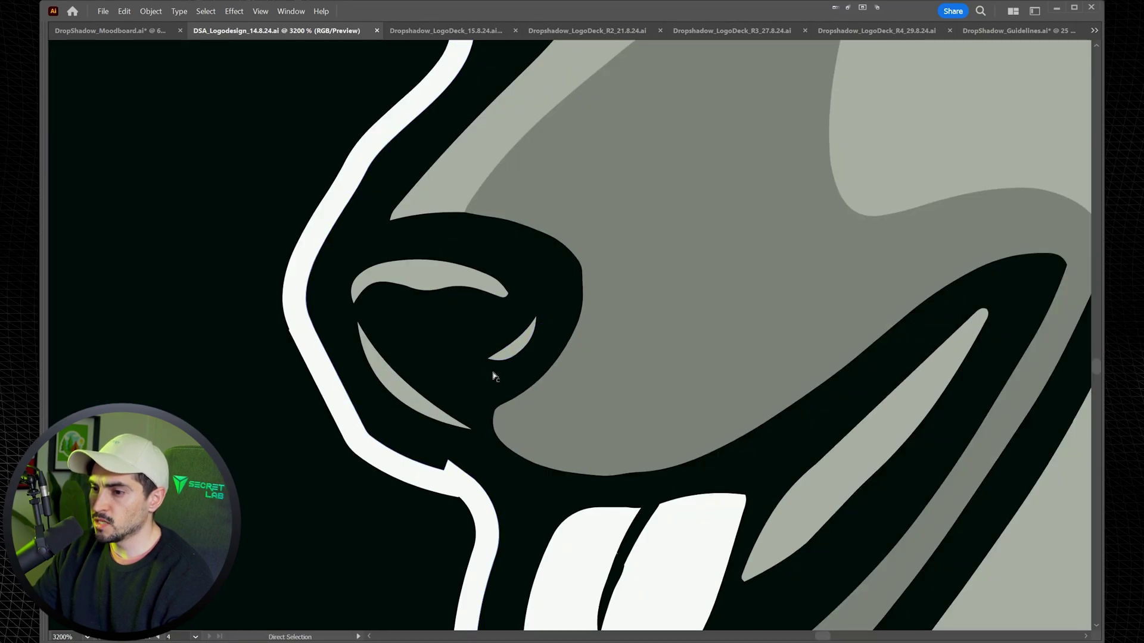
{"action": "scroll", "coordinate": [493, 375], "scroll_direction": "down", "scroll_amount": 3}
{"action": "scroll", "coordinate": [663, 340], "scroll_direction": "up", "scroll_amount": 2}
{"action": "scroll", "coordinate": [816, 416], "scroll_direction": "down", "scroll_amount": 4}
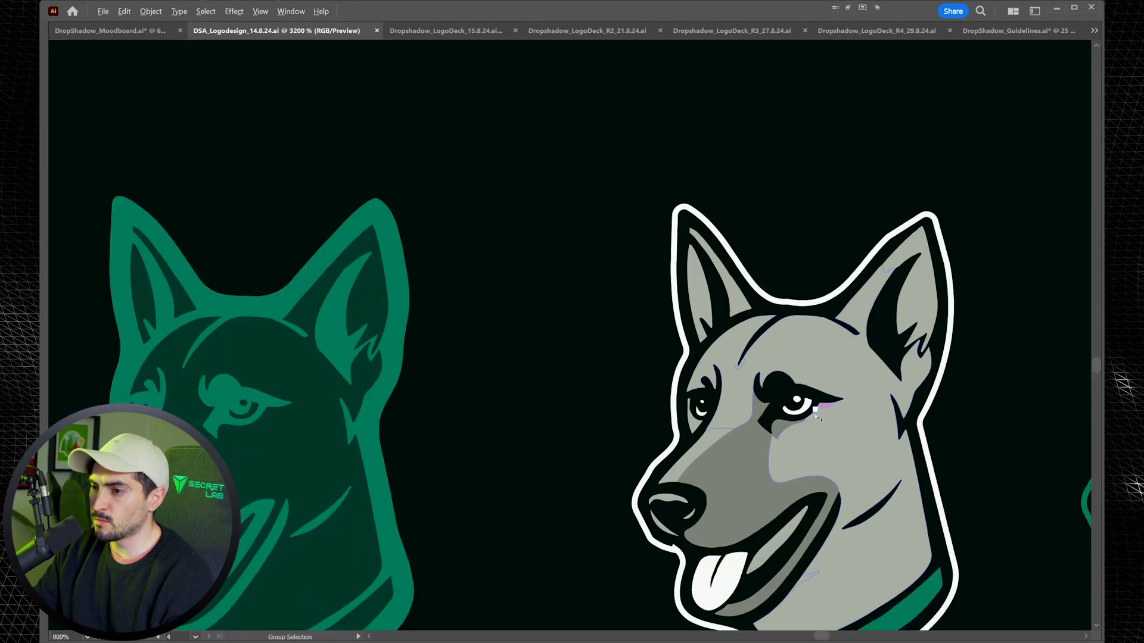
{"action": "left_click_drag", "start_coordinate": [781, 517], "coordinate": [662, 295]}
{"action": "scroll", "coordinate": [663, 291], "scroll_direction": "down", "scroll_amount": 4}
Step: Compare the stacked dog-head logos with green DROP SHADOW wordmarks set in different typefaces
{"action": "left_click_drag", "start_coordinate": [523, 501], "coordinate": [891, 157]}
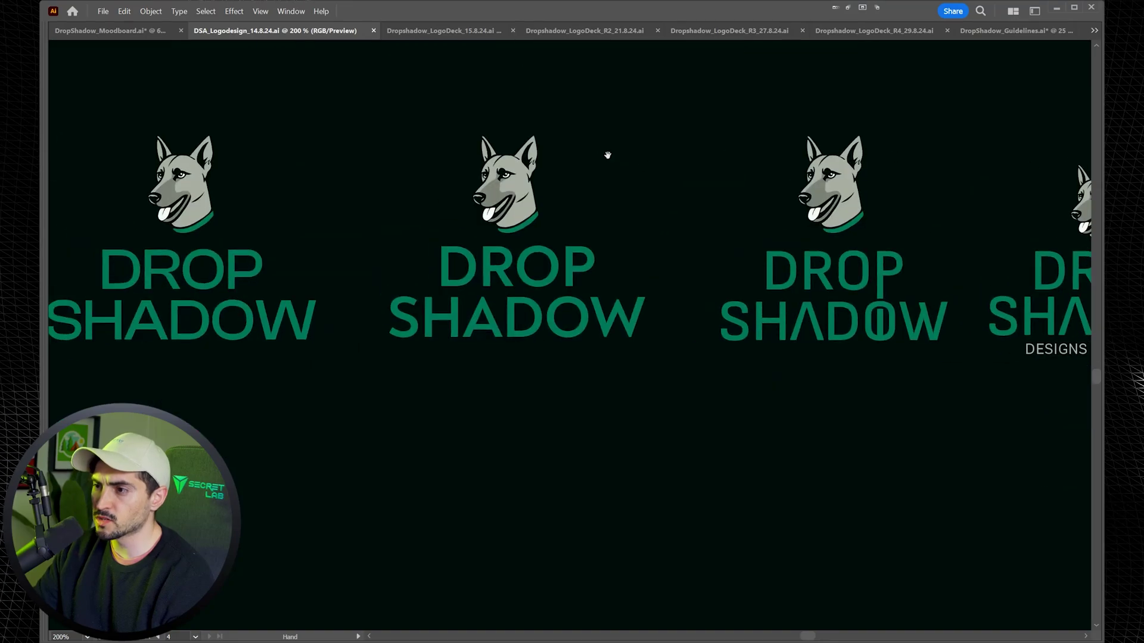
{"action": "left_click_drag", "start_coordinate": [607, 155], "coordinate": [575, 168]}
{"action": "left_click_drag", "start_coordinate": [861, 257], "coordinate": [637, 259]}
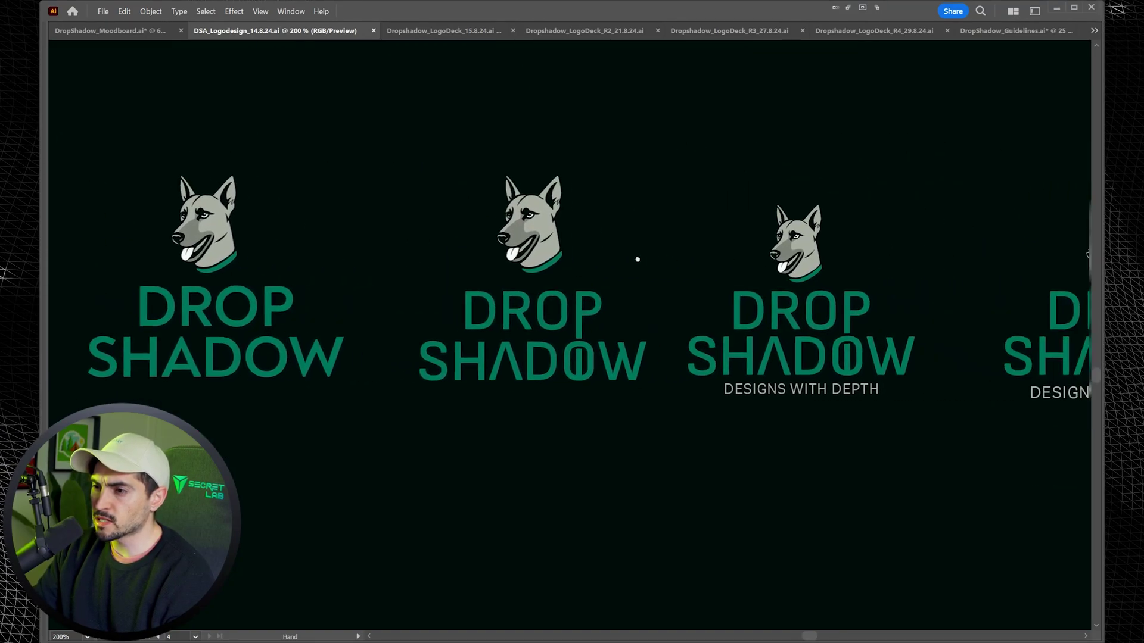
{"action": "left_click_drag", "start_coordinate": [738, 196], "coordinate": [738, 245]}
Step: Examine the stacked wordmark whose P stem extends down into the O of SHADOW
{"action": "scroll", "coordinate": [620, 329], "scroll_direction": "up", "scroll_amount": 1}
{"action": "left_click_drag", "start_coordinate": [524, 360], "coordinate": [758, 329]}
{"action": "scroll", "coordinate": [378, 346], "scroll_direction": "up", "scroll_amount": 1}
{"action": "left_click_drag", "start_coordinate": [381, 305], "coordinate": [503, 330]}
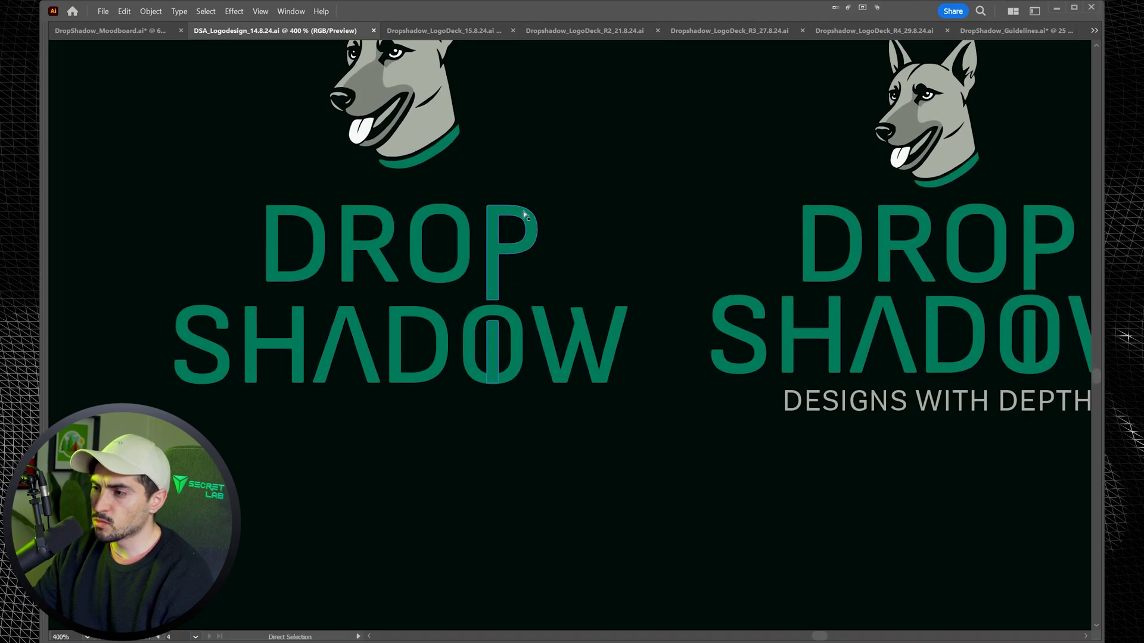
{"action": "scroll", "coordinate": [478, 227], "scroll_direction": "up", "scroll_amount": 2}
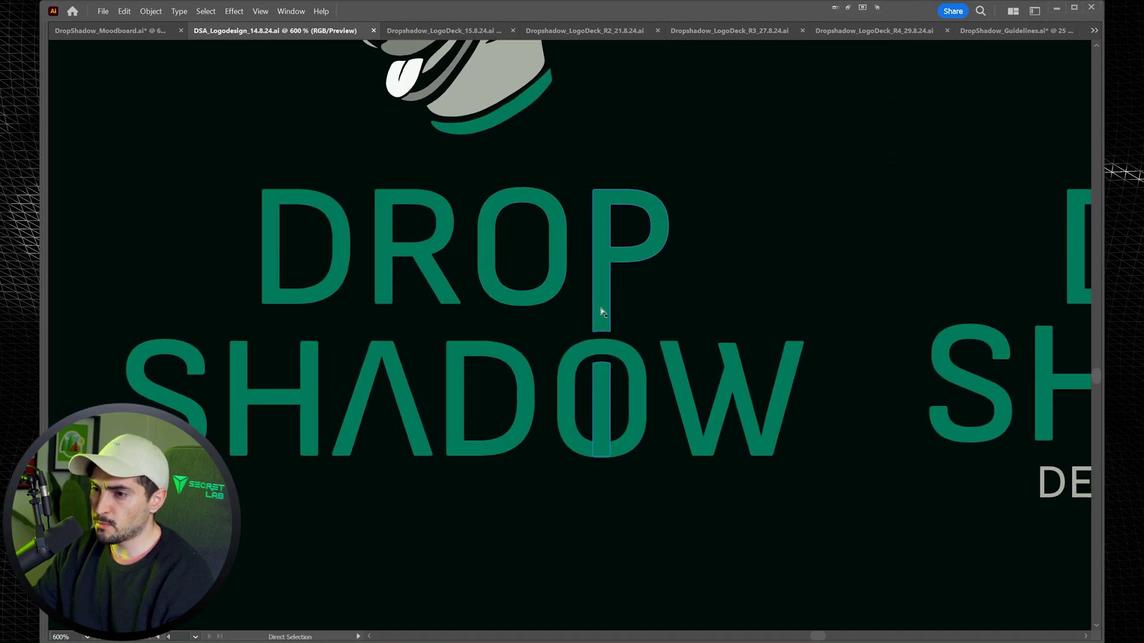
{"action": "scroll", "coordinate": [652, 524], "scroll_direction": "down", "scroll_amount": 3}
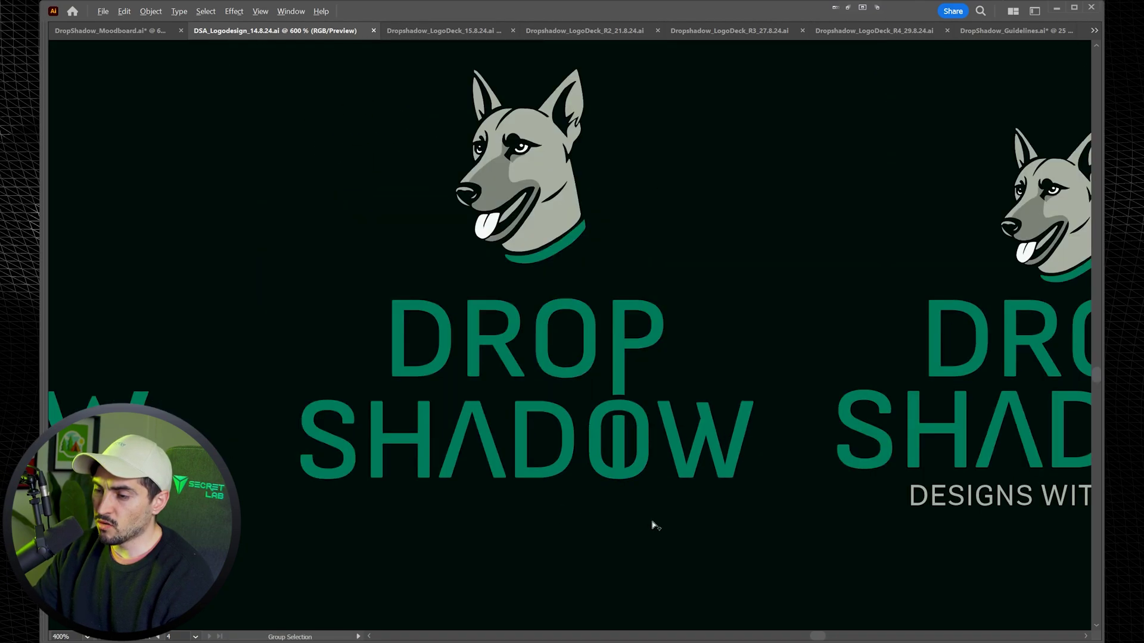
{"action": "scroll", "coordinate": [625, 424], "scroll_direction": "up", "scroll_amount": 6}
{"action": "scroll", "coordinate": [620, 409], "scroll_direction": "down", "scroll_amount": 5}
Step: Inspect the DESIGNS WITH DEPTH logo with the shaded O in SHADOW, undoing the stray move of a shape in that letter
{"action": "left_click_drag", "start_coordinate": [714, 483], "coordinate": [364, 453]}
{"action": "left_click_drag", "start_coordinate": [789, 515], "coordinate": [461, 500]}
{"action": "left_click_drag", "start_coordinate": [768, 488], "coordinate": [578, 485]}
{"action": "scroll", "coordinate": [577, 486], "scroll_direction": "right", "scroll_amount": 3}
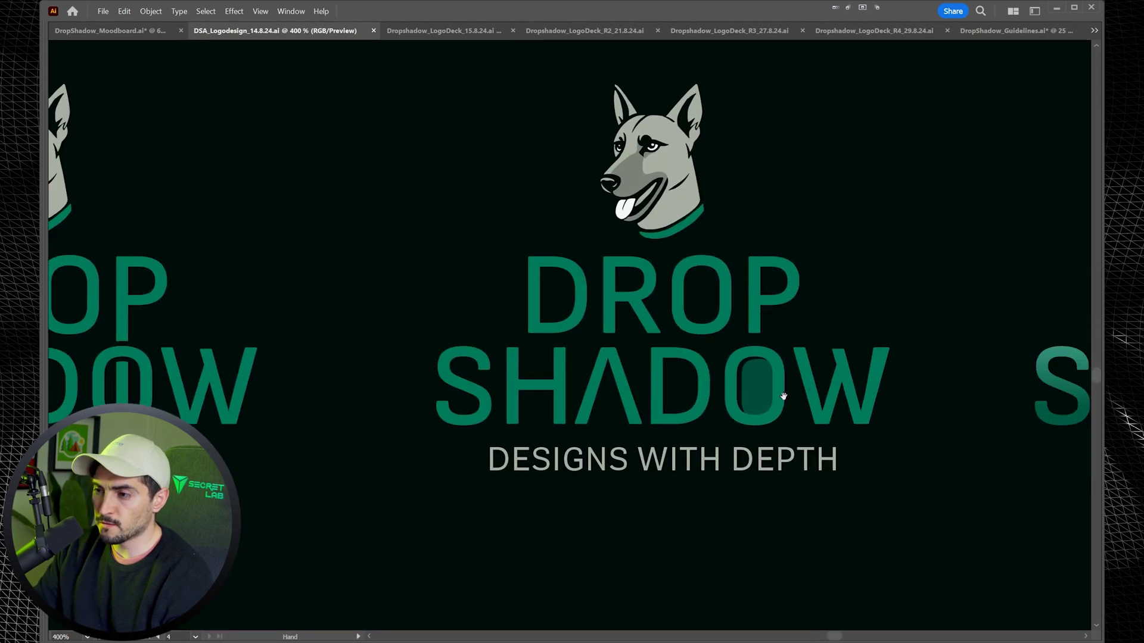
{"action": "scroll", "coordinate": [775, 393], "scroll_direction": "up", "scroll_amount": 3}
{"action": "mouse_move", "coordinate": [735, 364]}
{"action": "left_mouse_down"}
{"action": "mouse_move", "coordinate": [766, 379]}
{"action": "mouse_move", "coordinate": [751, 371]}
{"action": "left_mouse_up"}
{"action": "key", "text": "ctrl+z"}
{"action": "scroll", "coordinate": [841, 250], "scroll_direction": "down", "scroll_amount": 2}
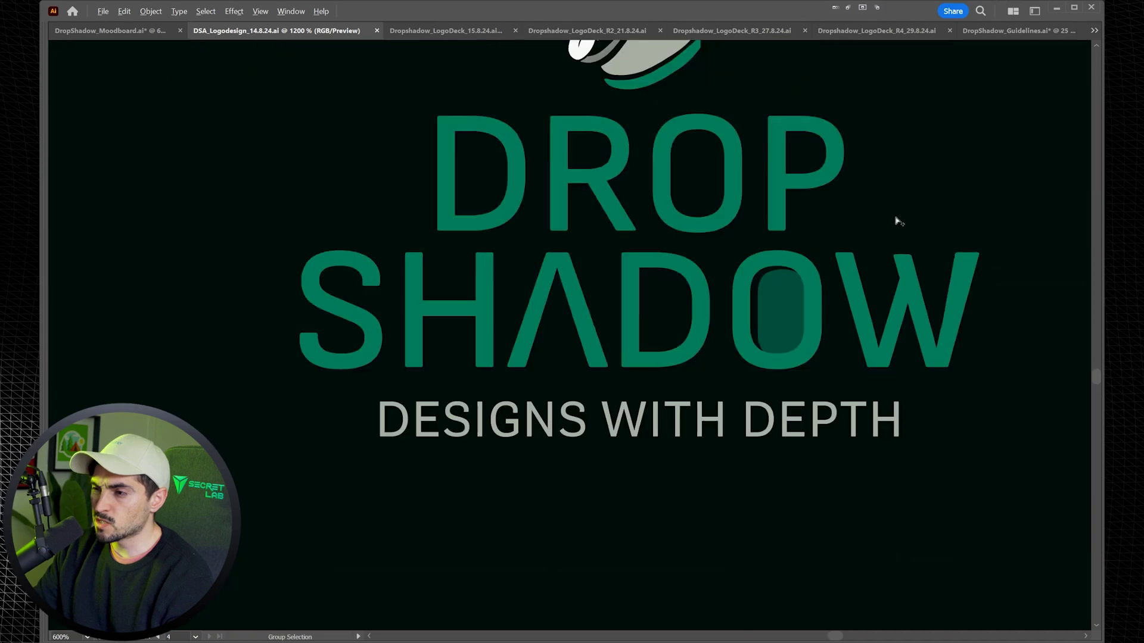
Step: Examine the stacked logo with the green gradient wordmark, undoing the stray move of the A in SHADOW
{"action": "left_click_drag", "start_coordinate": [895, 221], "coordinate": [707, 284]}
{"action": "scroll", "coordinate": [759, 195], "scroll_direction": "down", "scroll_amount": 2}
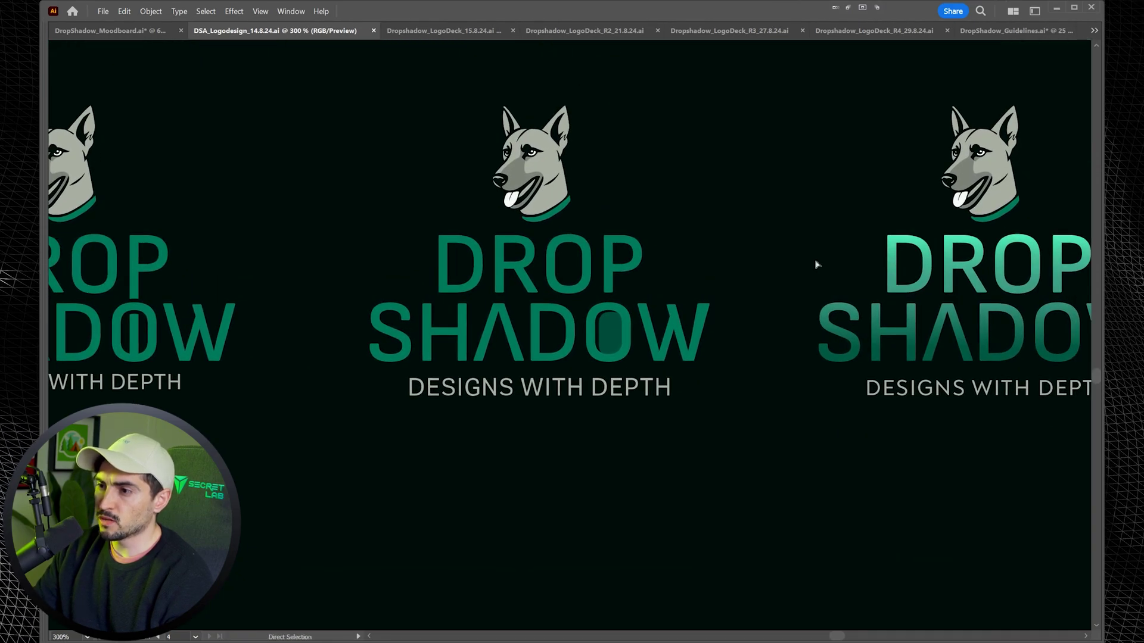
{"action": "scroll", "coordinate": [650, 280], "scroll_direction": "up", "scroll_amount": 1}
{"action": "left_click_drag", "start_coordinate": [822, 265], "coordinate": [408, 260]}
{"action": "left_click_drag", "start_coordinate": [770, 296], "coordinate": [574, 378]}
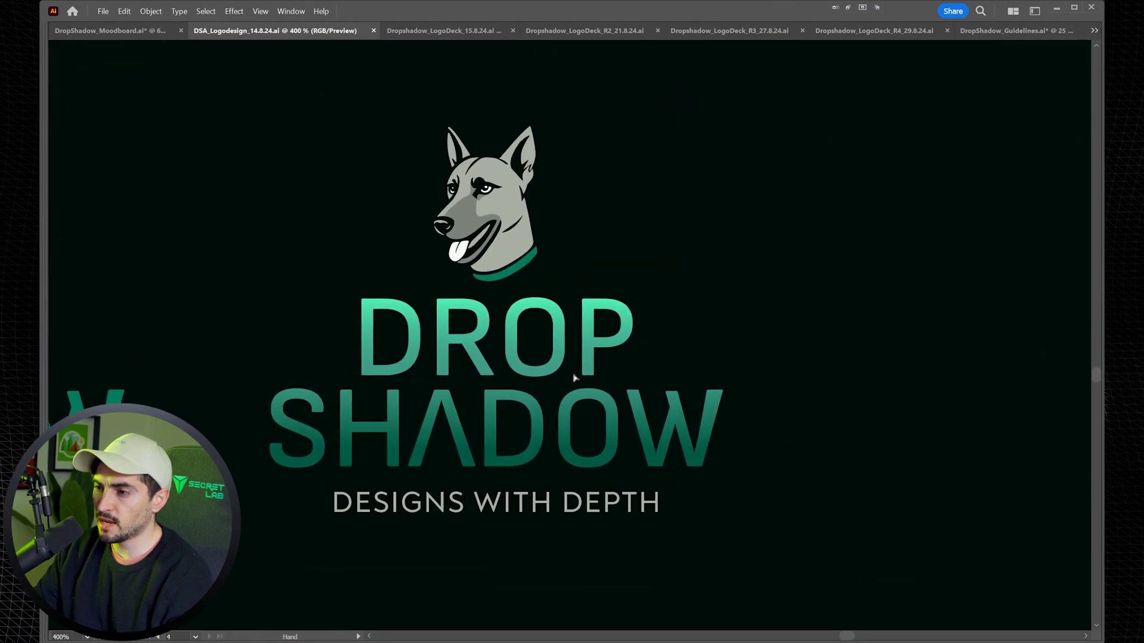
{"action": "scroll", "coordinate": [476, 393], "scroll_direction": "up", "scroll_amount": 2}
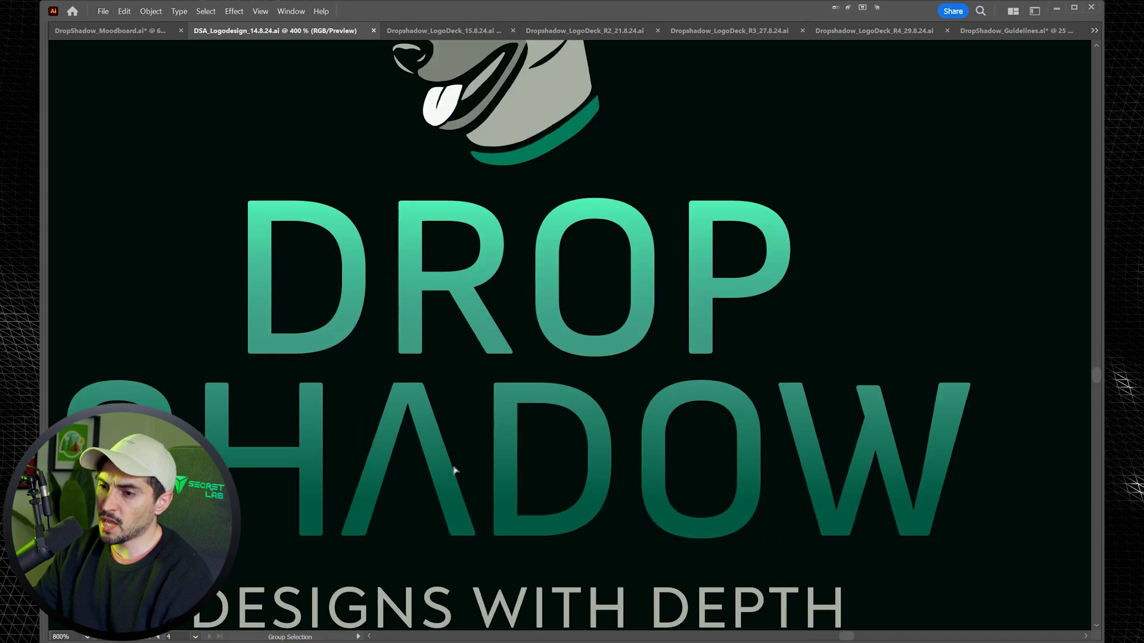
{"action": "left_click_drag", "start_coordinate": [442, 453], "coordinate": [474, 458]}
{"action": "key", "text": "ctrl+z"}
{"action": "scroll", "coordinate": [473, 453], "scroll_direction": "up", "scroll_amount": 1}
{"action": "left_click", "coordinate": [479, 450]}
{"action": "scroll", "coordinate": [453, 430], "scroll_direction": "down", "scroll_amount": 4}
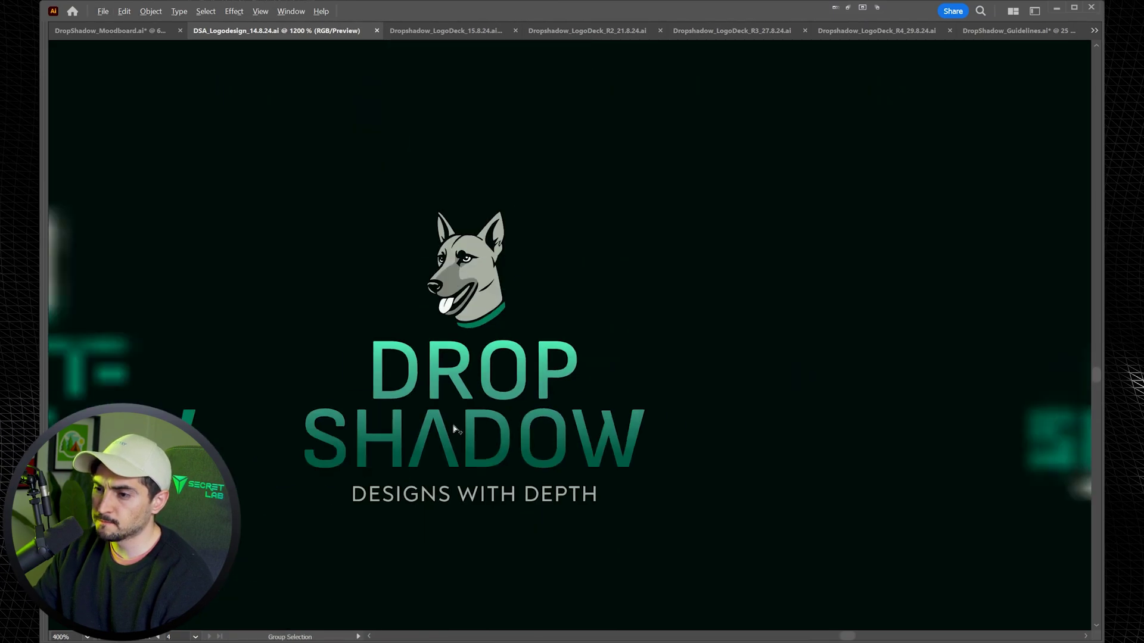
Step: Compare the large dog-head illustrations with a buckled collar, a plain green collar and no collar
{"action": "scroll", "coordinate": [597, 325], "scroll_direction": "down", "scroll_amount": 2}
{"action": "left_click_drag", "start_coordinate": [660, 273], "coordinate": [785, 216]}
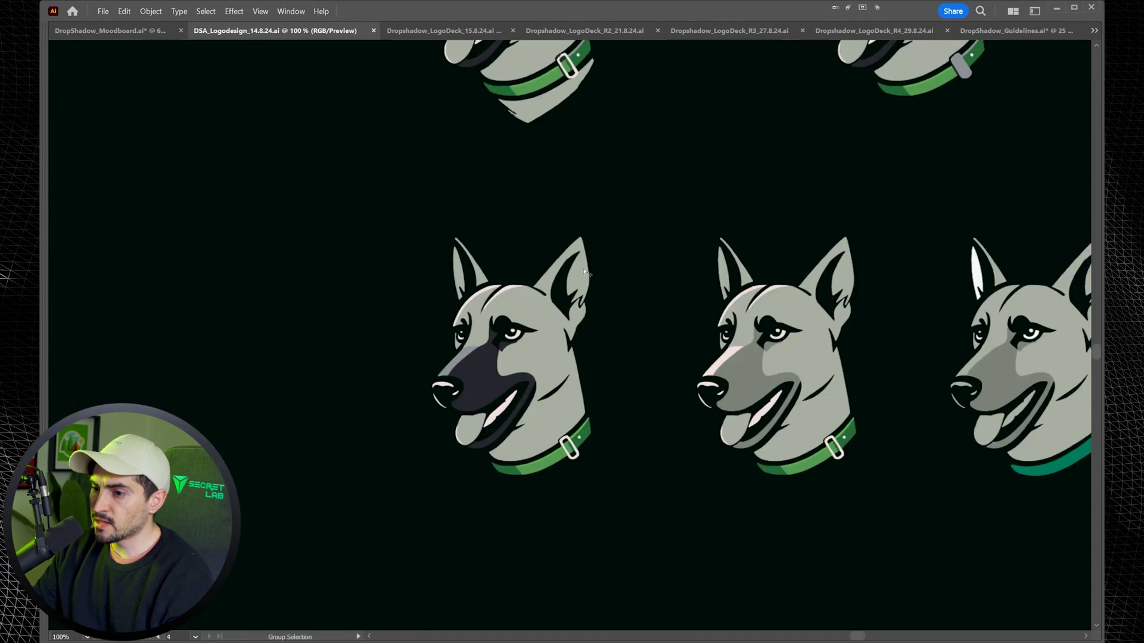
{"action": "left_click_drag", "start_coordinate": [531, 340], "coordinate": [560, 256]}
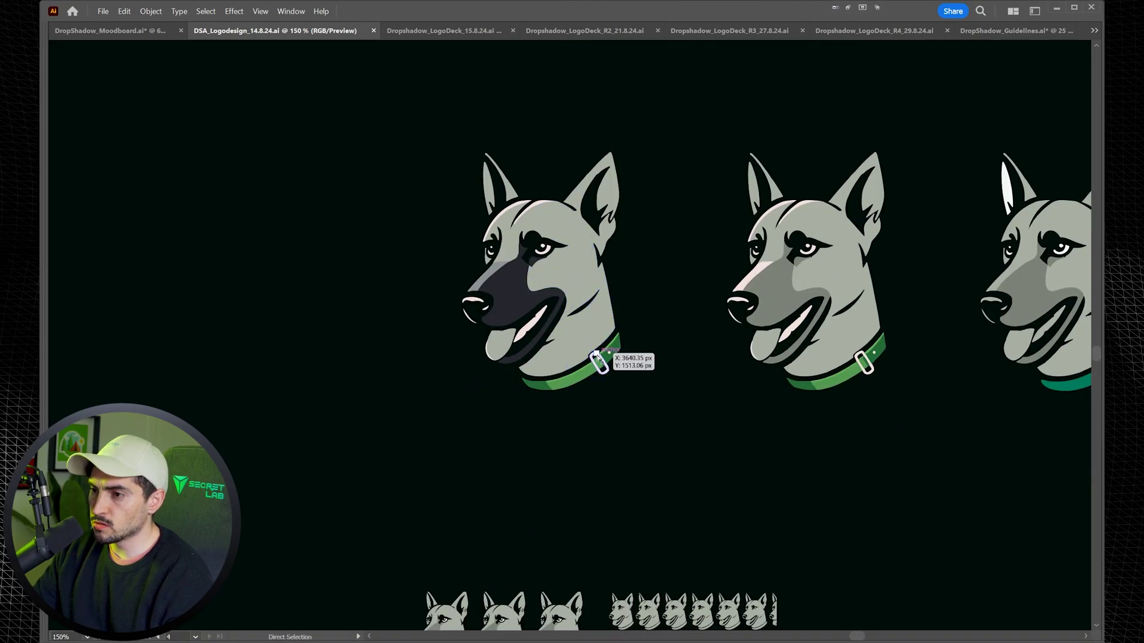
{"action": "left_click_drag", "start_coordinate": [667, 431], "coordinate": [378, 441]}
{"action": "left_click_drag", "start_coordinate": [581, 461], "coordinate": [373, 468]}
{"action": "scroll", "coordinate": [632, 375], "scroll_direction": "up", "scroll_amount": 1}
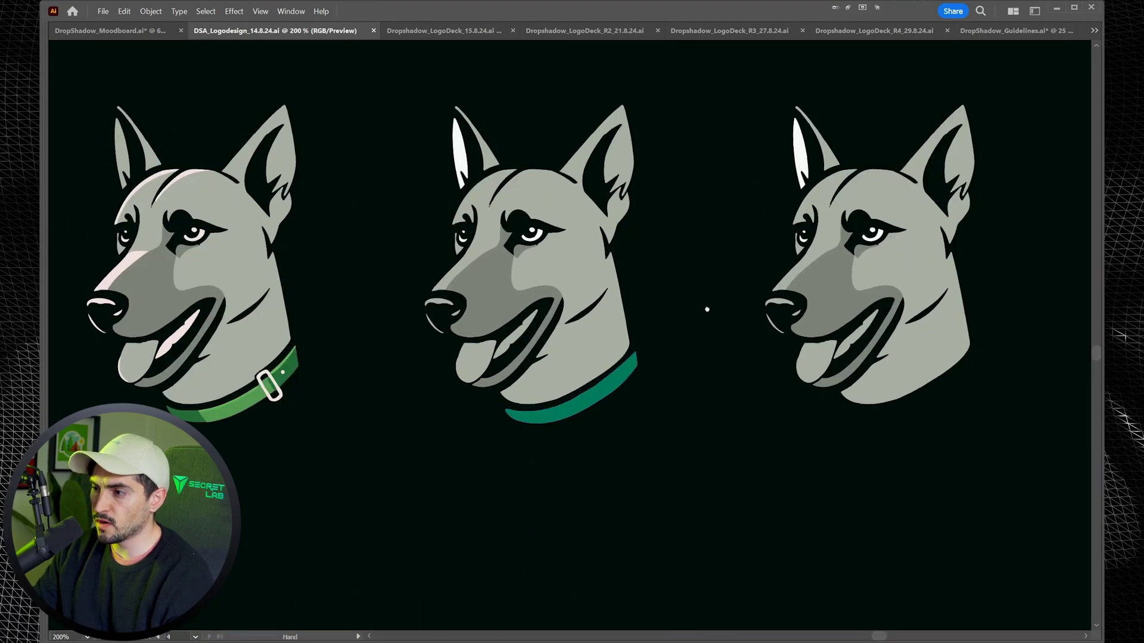
Step: Inspect the two abstract front-facing dog faces in green and white at the upper edge of the dark artboard
{"action": "scroll", "coordinate": [826, 264], "scroll_direction": "down", "scroll_amount": 3}
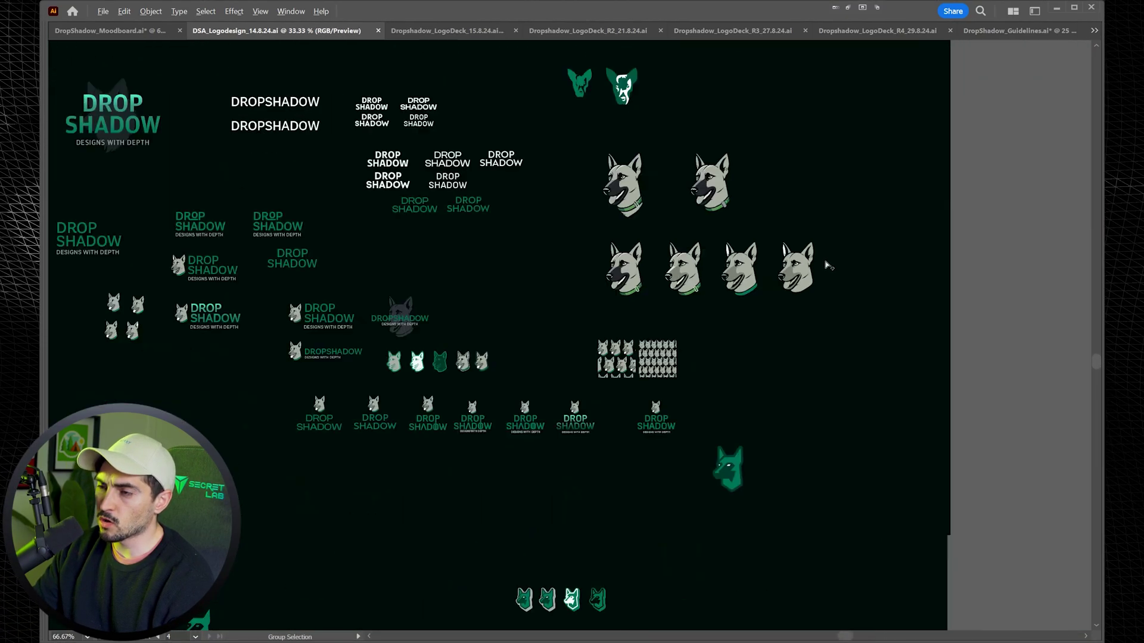
{"action": "left_click_drag", "start_coordinate": [792, 398], "coordinate": [789, 434]}
{"action": "scroll", "coordinate": [624, 103], "scroll_direction": "up", "scroll_amount": 6}
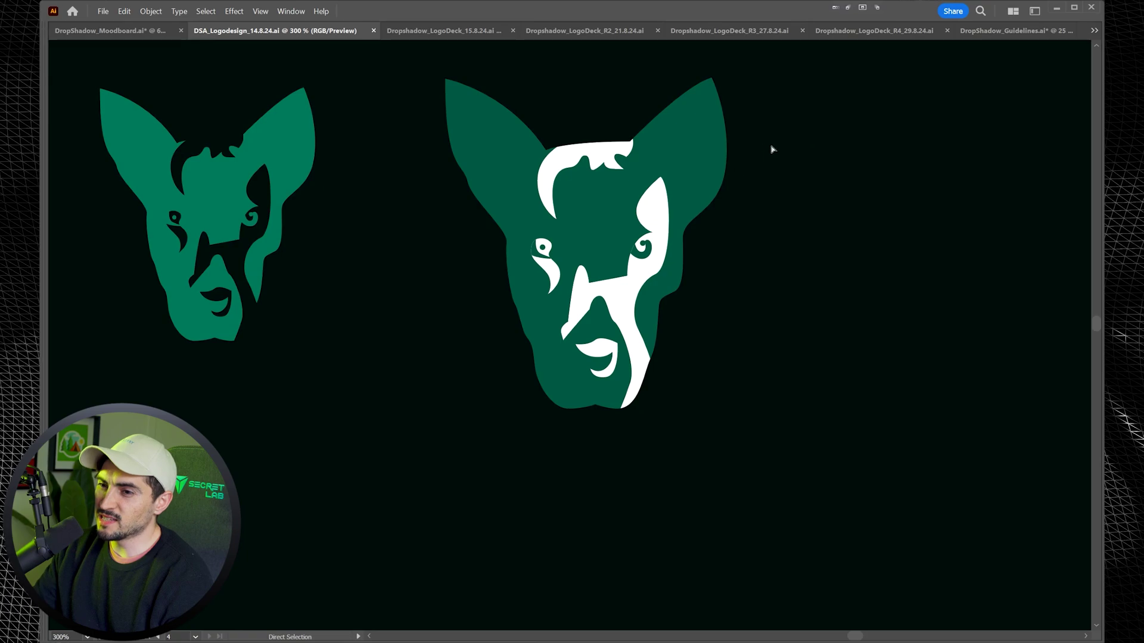
Step: Examine the line sketch of the front-facing dog and the black-and-white face beside it, above the dark artboard
{"action": "scroll", "coordinate": [780, 279], "scroll_direction": "down", "scroll_amount": 6}
{"action": "left_click_drag", "start_coordinate": [843, 255], "coordinate": [599, 531]}
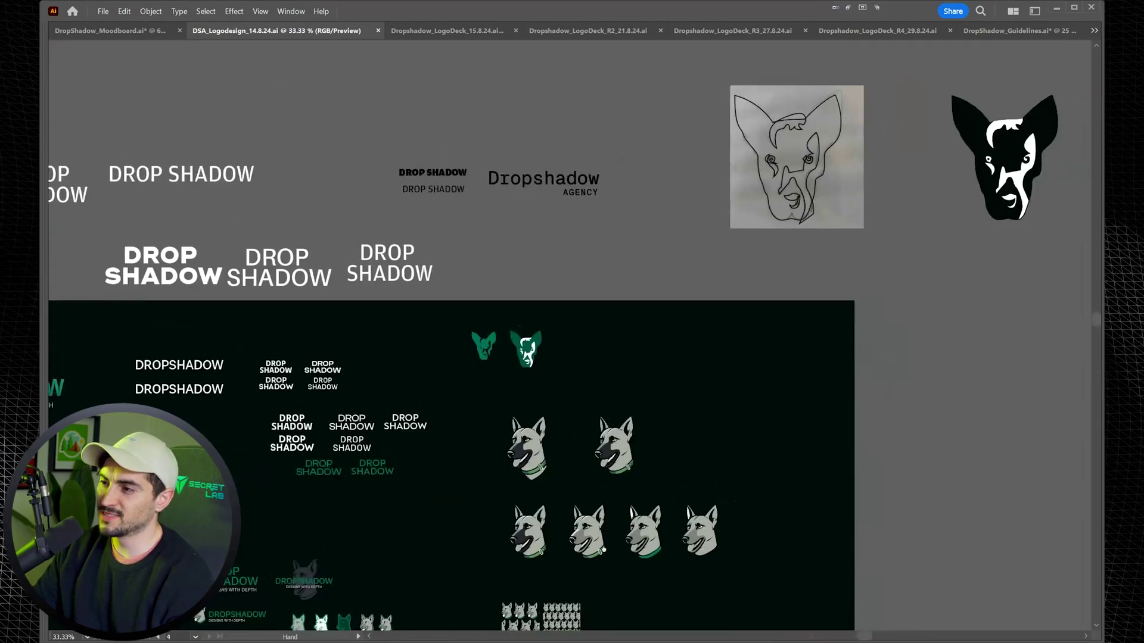
{"action": "left_click_drag", "start_coordinate": [760, 388], "coordinate": [637, 485]}
{"action": "scroll", "coordinate": [697, 284], "scroll_direction": "up", "scroll_amount": 3}
{"action": "left_click_drag", "start_coordinate": [771, 215], "coordinate": [683, 312]}
{"action": "mouse_move", "coordinate": [668, 313]}
{"action": "left_mouse_down"}
{"action": "mouse_move", "coordinate": [475, 360]}
{"action": "mouse_move", "coordinate": [719, 318]}
{"action": "mouse_move", "coordinate": [682, 311]}
{"action": "left_mouse_up"}
{"action": "left_click", "coordinate": [798, 274]}
Step: Review the geometric dog-head concept in tan and mint alongside its white and green colour variations
{"action": "scroll", "coordinate": [799, 272], "scroll_direction": "down", "scroll_amount": 2}
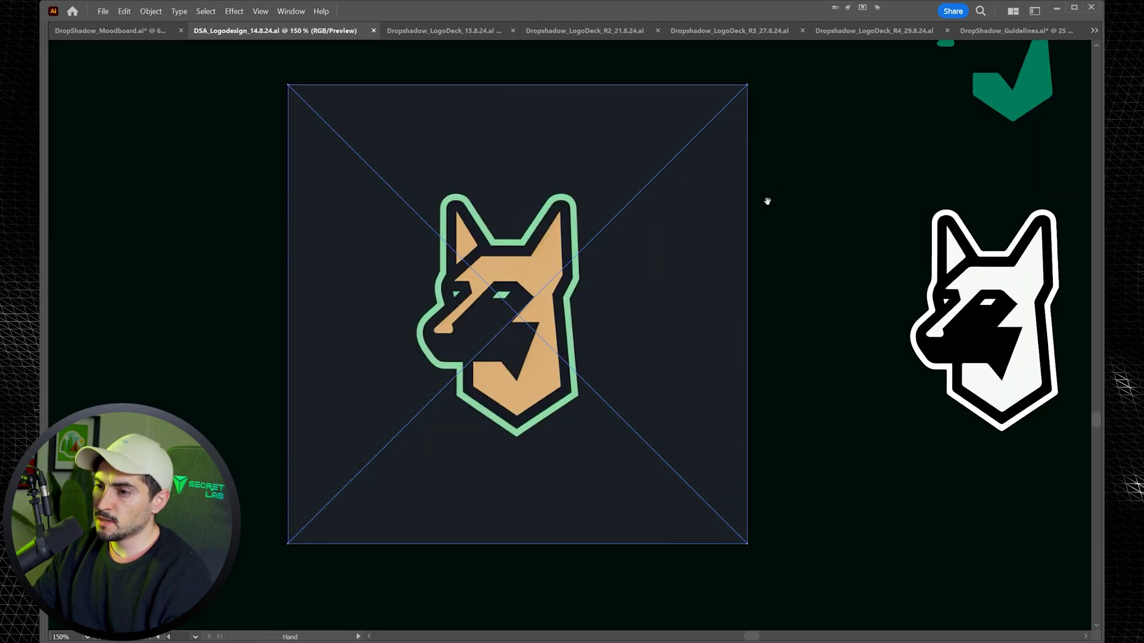
{"action": "left_click", "coordinate": [832, 179]}
{"action": "scroll", "coordinate": [861, 169], "scroll_direction": "down", "scroll_amount": 1}
{"action": "left_click_drag", "start_coordinate": [1026, 171], "coordinate": [842, 230]}
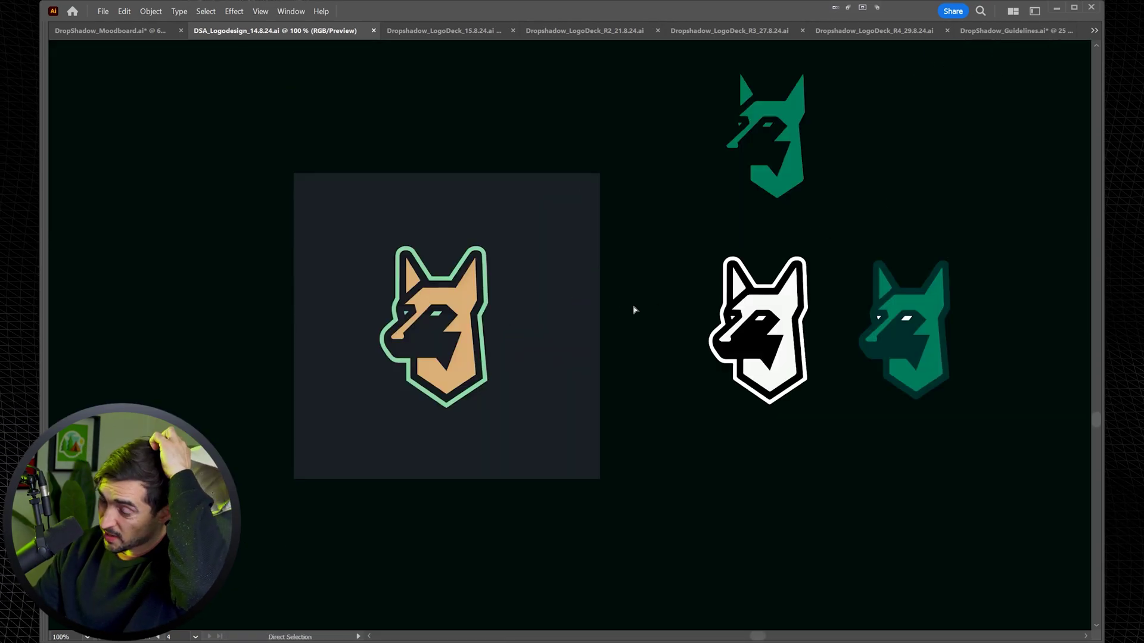
{"action": "left_click_drag", "start_coordinate": [950, 189], "coordinate": [666, 228]}
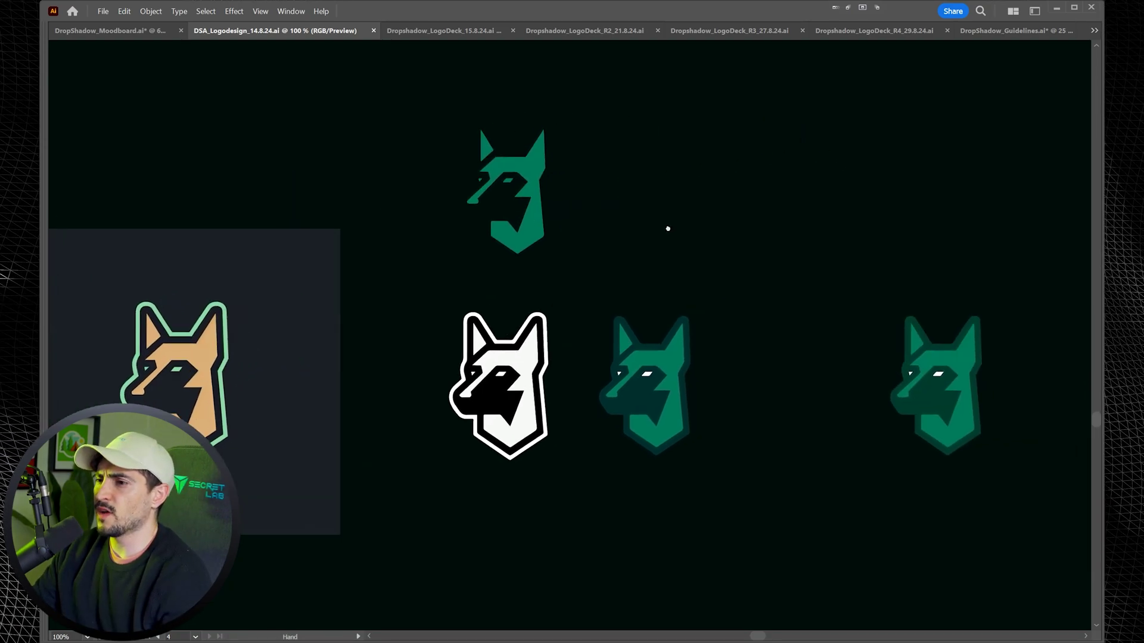
{"action": "left_click_drag", "start_coordinate": [763, 230], "coordinate": [667, 227]}
{"action": "left_click_drag", "start_coordinate": [814, 266], "coordinate": [656, 242]}
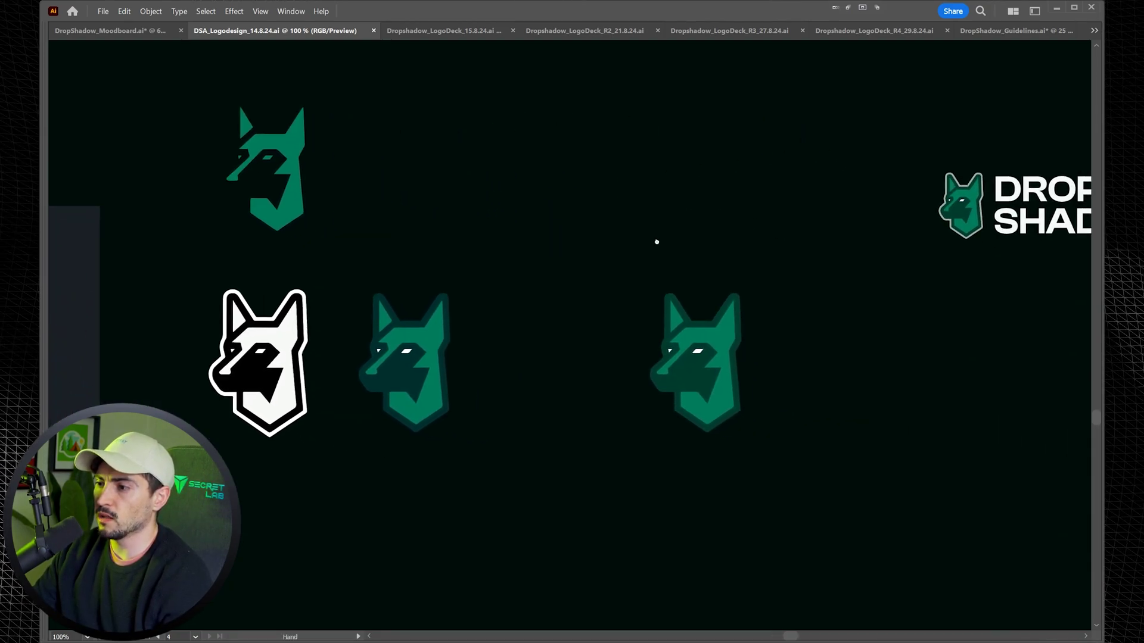
Step: Examine the horizontal lockup of the outlined geometric dog head, white DROP SHADOW wordmark and DESIGNS WITH DEPTH tagline
{"action": "left_click_drag", "start_coordinate": [784, 244], "coordinate": [715, 245]}
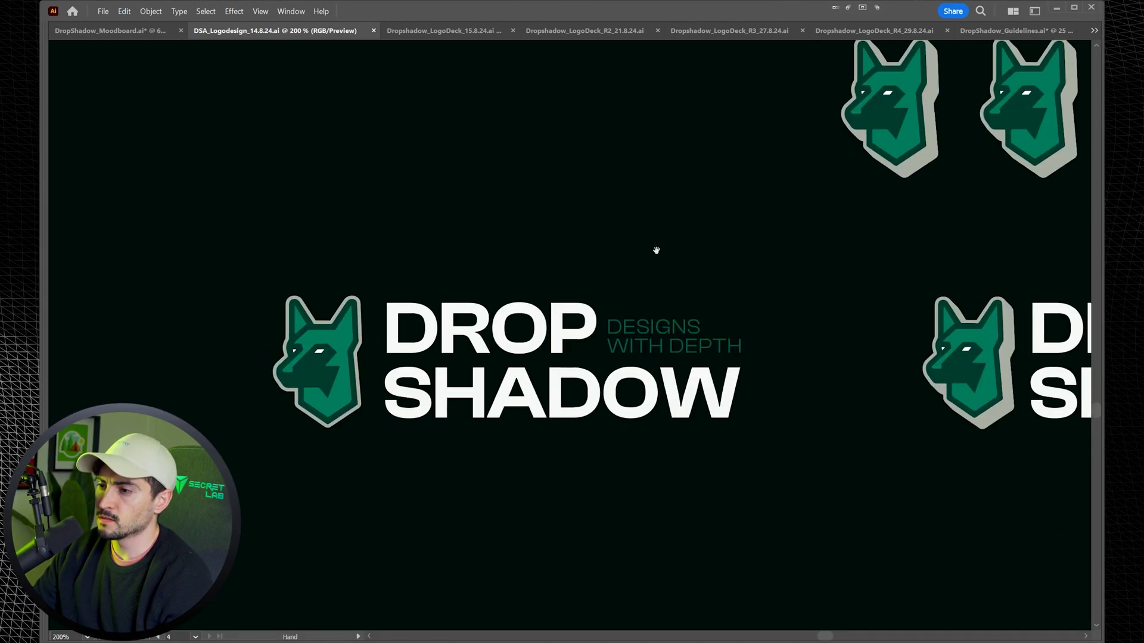
{"action": "key", "text": "ctrl+plus"}
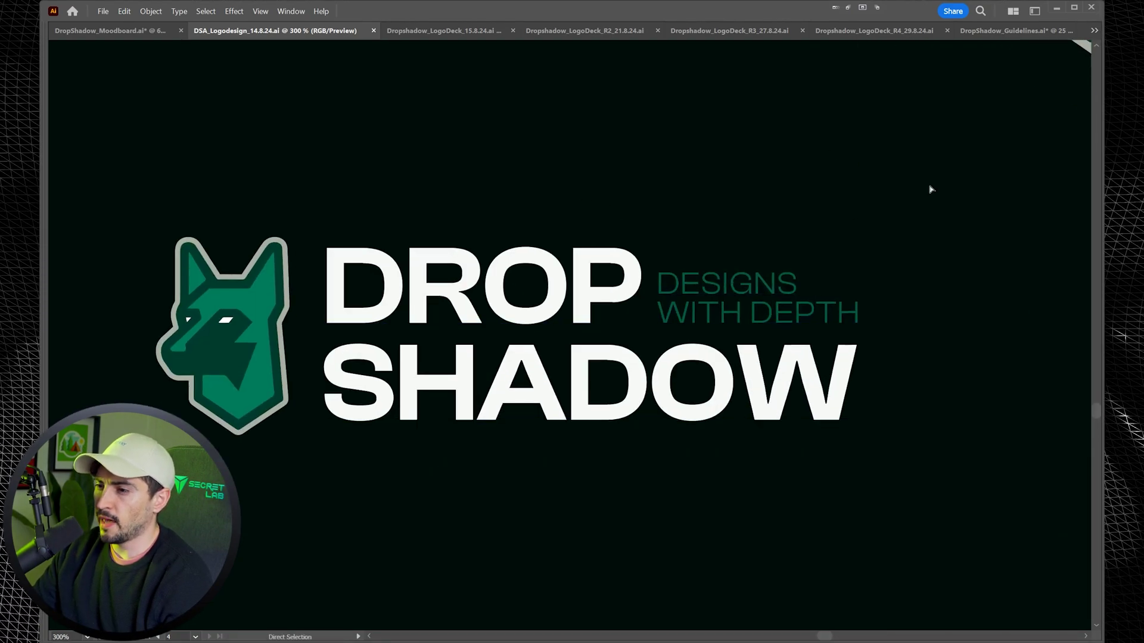
{"action": "left_click_drag", "start_coordinate": [729, 271], "coordinate": [789, 232]}
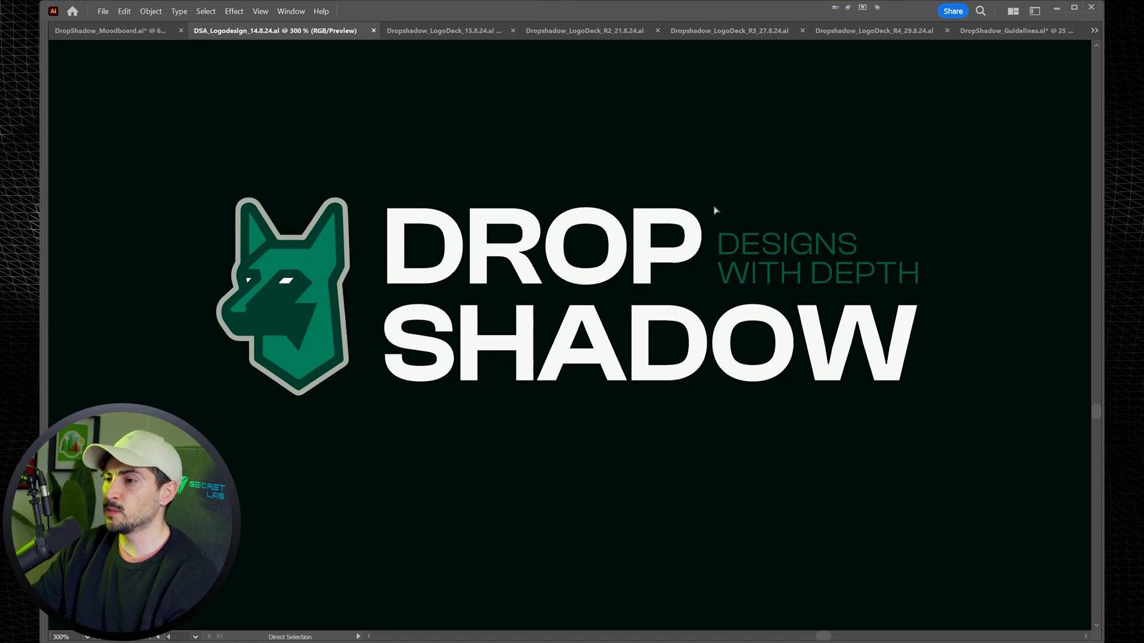
{"action": "left_click_drag", "start_coordinate": [847, 275], "coordinate": [681, 294]}
{"action": "scroll", "coordinate": [608, 198], "scroll_direction": "down", "scroll_amount": 2}
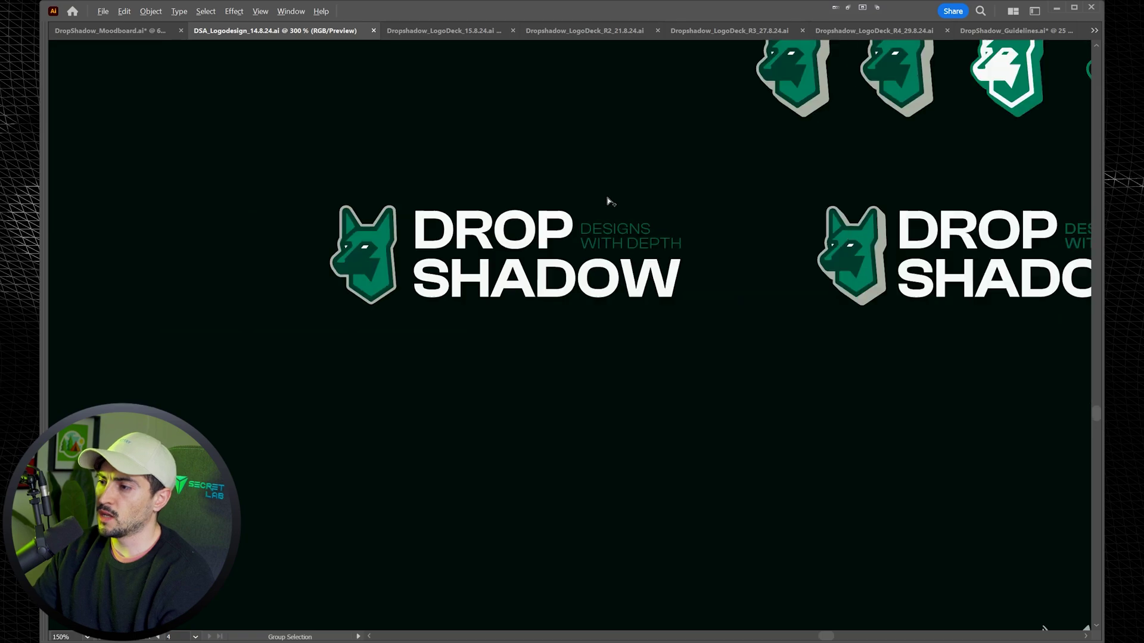
Step: Compare the horizontal logos with the extruded dog-head outline, including the white and grey wordmarks with a star-shaped O
{"action": "left_click_drag", "start_coordinate": [876, 219], "coordinate": [347, 277]}
{"action": "scroll", "coordinate": [347, 277], "scroll_direction": "down", "scroll_amount": 2}
{"action": "left_click_drag", "start_coordinate": [680, 235], "coordinate": [653, 179]}
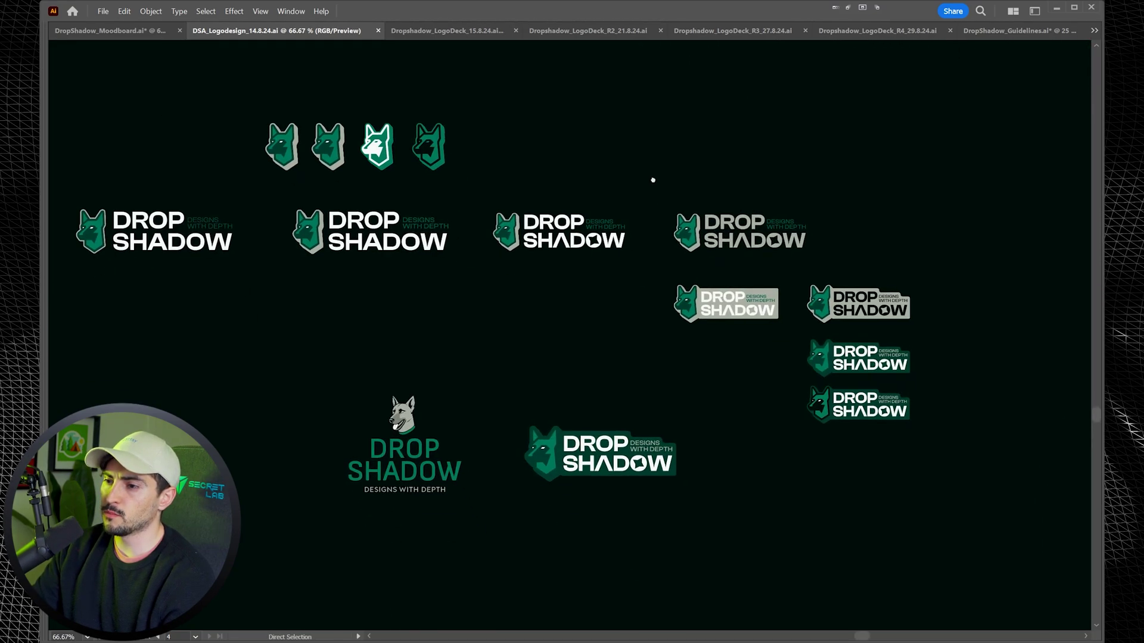
{"action": "scroll", "coordinate": [613, 190], "scroll_direction": "up", "scroll_amount": 2}
{"action": "left_click_drag", "start_coordinate": [638, 224], "coordinate": [396, 159]}
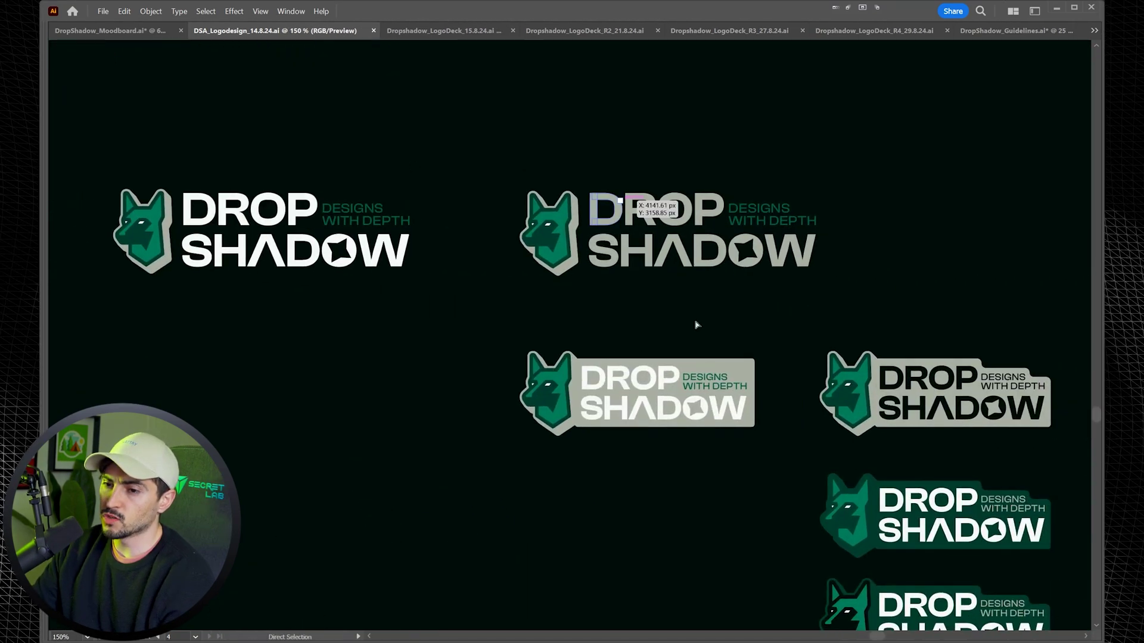
{"action": "scroll", "coordinate": [660, 331], "scroll_direction": "up", "scroll_amount": 2}
{"action": "left_click_drag", "start_coordinate": [660, 331], "coordinate": [596, 325]}
Step: Compare the horizontal logo versions set on grey and dark green backing shapes
{"action": "scroll", "coordinate": [596, 326], "scroll_direction": "down", "scroll_amount": 3}
{"action": "left_click_drag", "start_coordinate": [641, 487], "coordinate": [309, 427]}
{"action": "left_click_drag", "start_coordinate": [446, 426], "coordinate": [202, 416]}
{"action": "left_click_drag", "start_coordinate": [710, 391], "coordinate": [673, 209]}
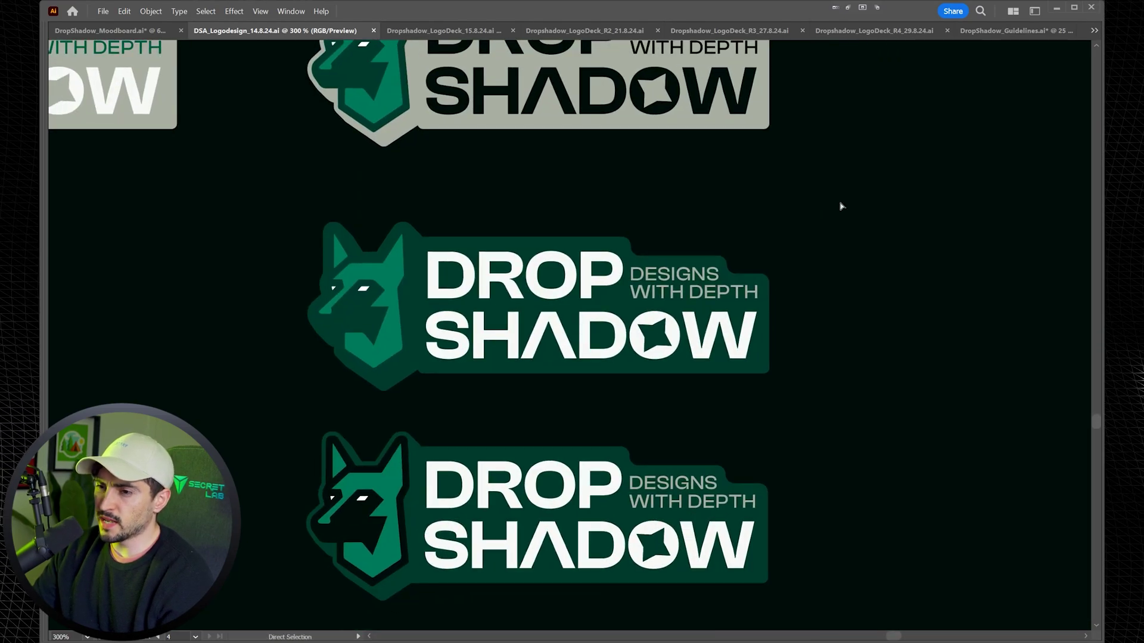
Step: Inspect the large dark green badge logo, focusing on its stepped backing shape and the star cut into the O of SHADOW
{"action": "scroll", "coordinate": [923, 279], "scroll_direction": "down", "scroll_amount": 4}
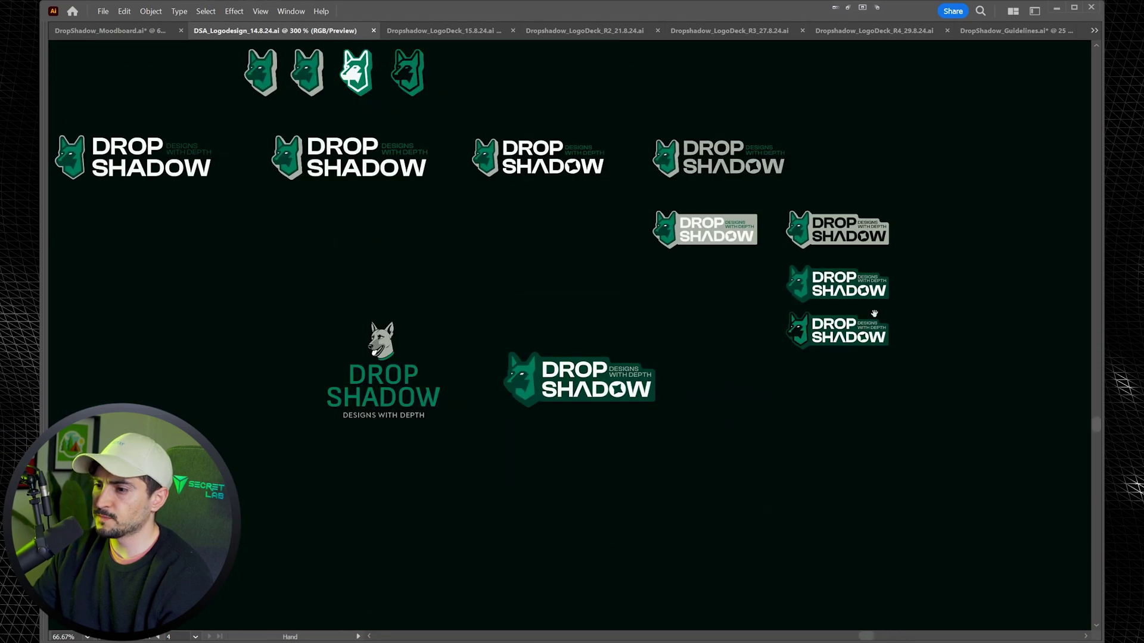
{"action": "scroll", "coordinate": [691, 411], "scroll_direction": "up", "scroll_amount": 5}
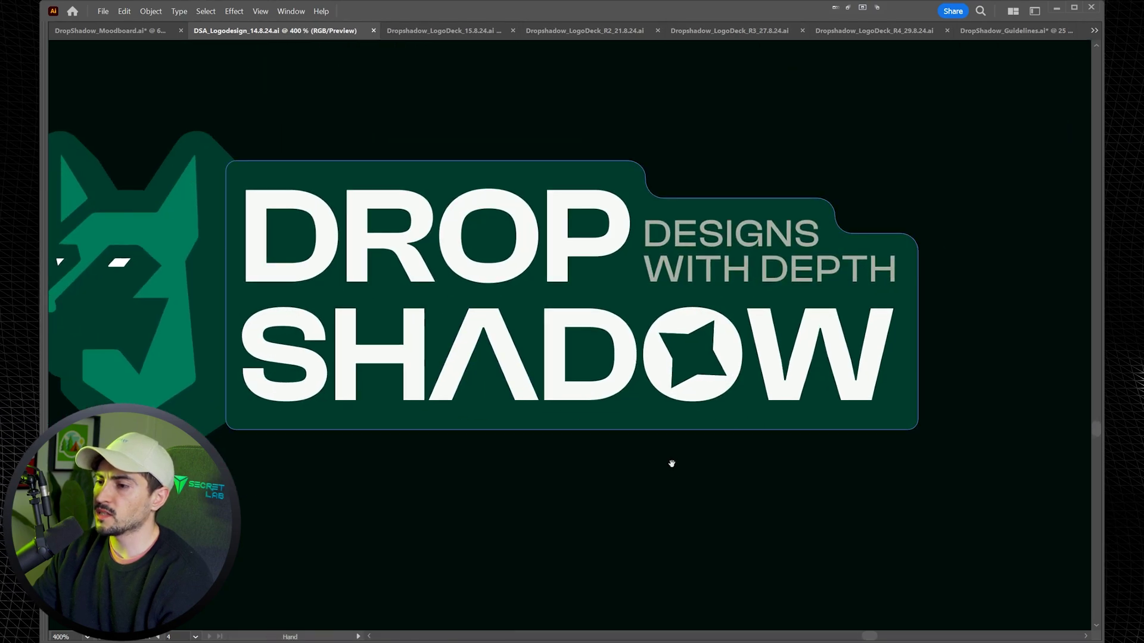
{"action": "scroll", "coordinate": [686, 465], "scroll_direction": "down", "scroll_amount": 1}
{"action": "left_click_drag", "start_coordinate": [686, 465], "coordinate": [710, 433]}
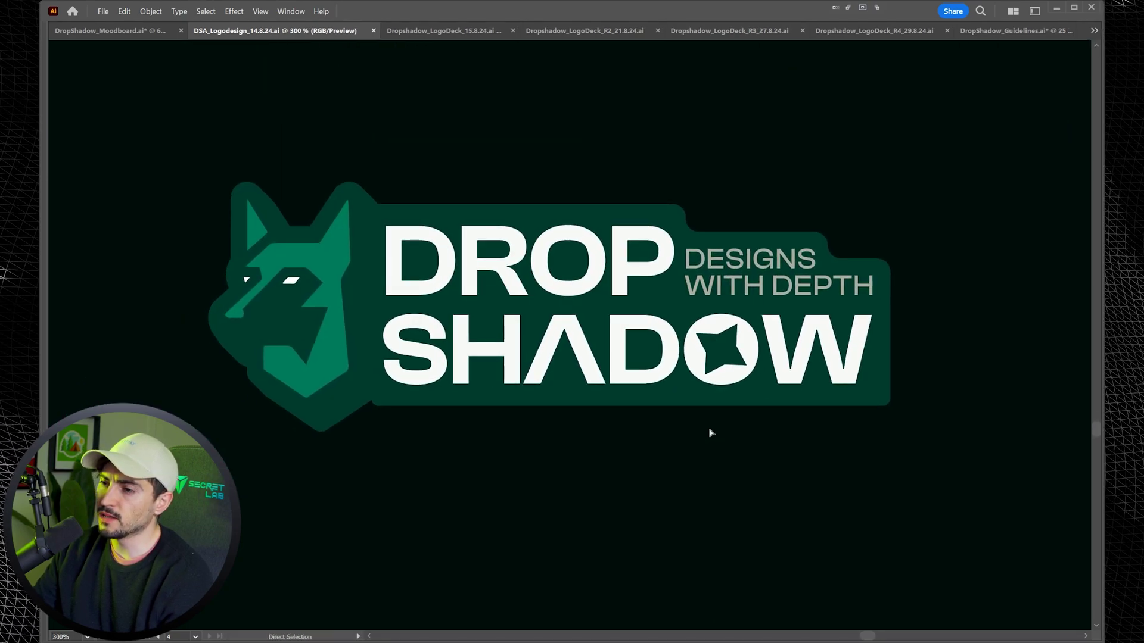
{"action": "scroll", "coordinate": [750, 316], "scroll_direction": "up", "scroll_amount": 3}
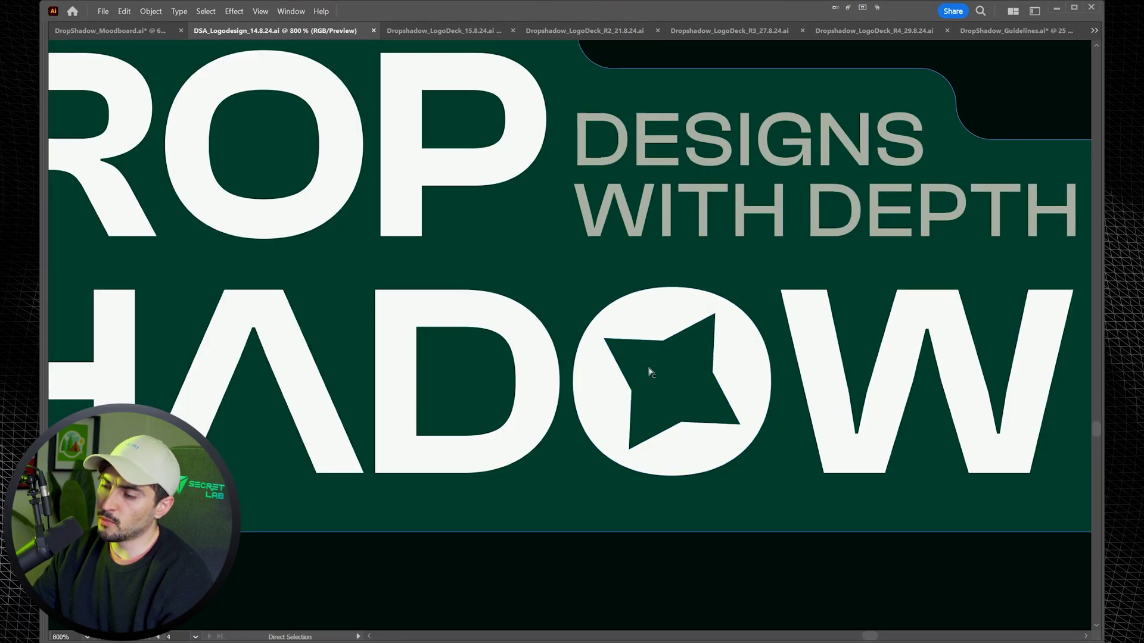
{"action": "scroll", "coordinate": [649, 372], "scroll_direction": "down", "scroll_amount": 2}
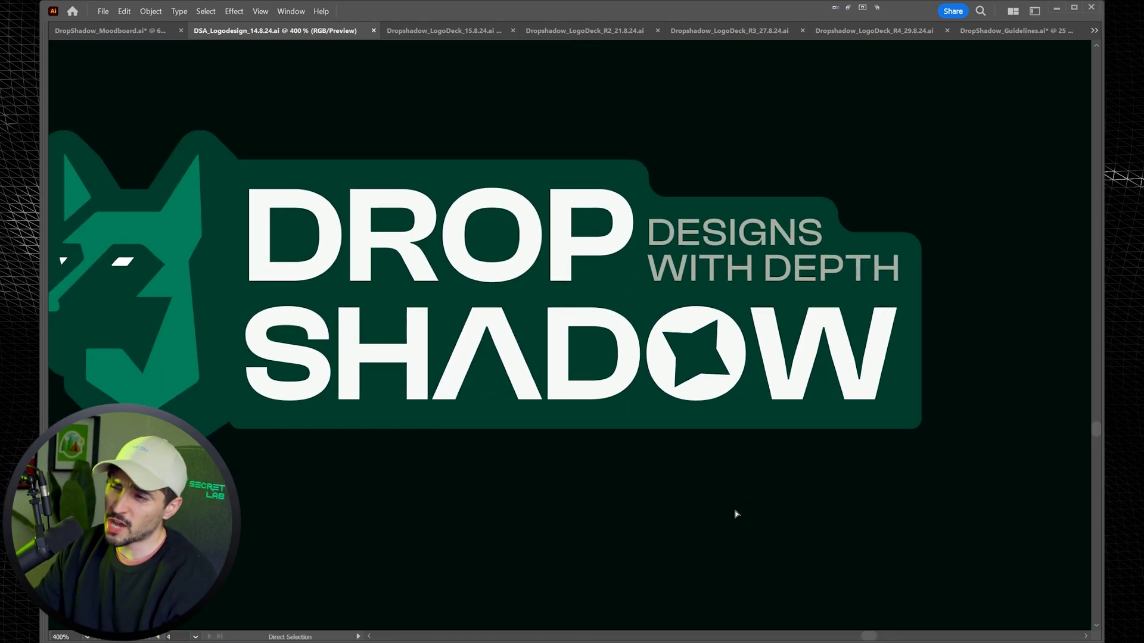
Step: Examine the presentation board below the main artboard with the illustrated dog logos, round emblem, colour swatches and repeating pattern
{"action": "scroll", "coordinate": [736, 513], "scroll_direction": "down", "scroll_amount": 5}
{"action": "scroll", "coordinate": [232, 395], "scroll_direction": "down", "scroll_amount": 3}
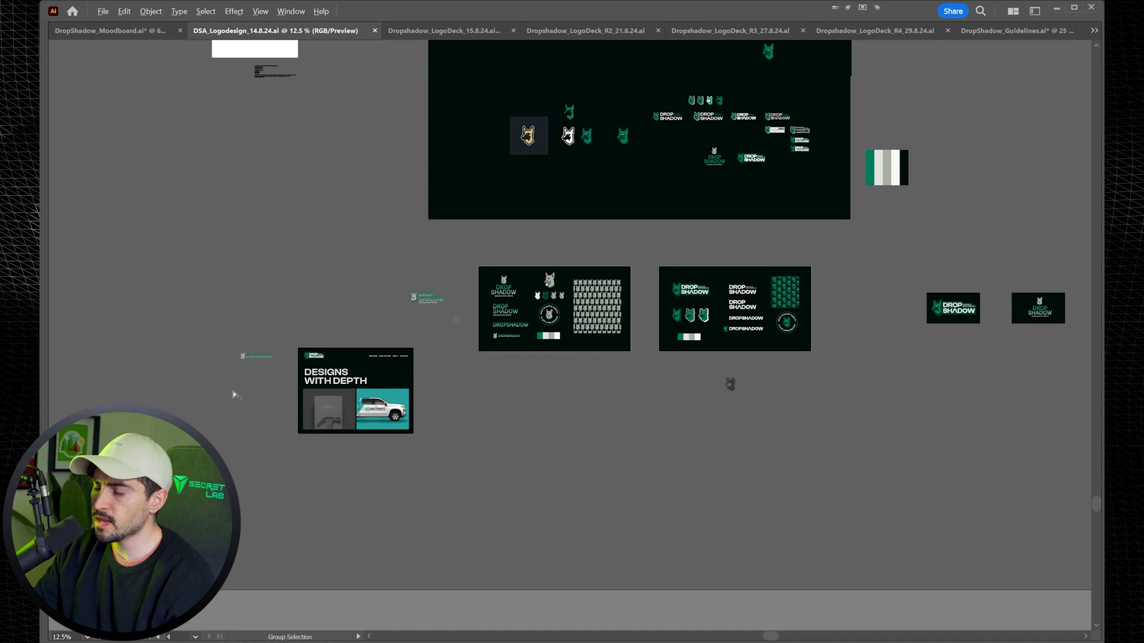
{"action": "scroll", "coordinate": [289, 399], "scroll_direction": "up", "scroll_amount": 5}
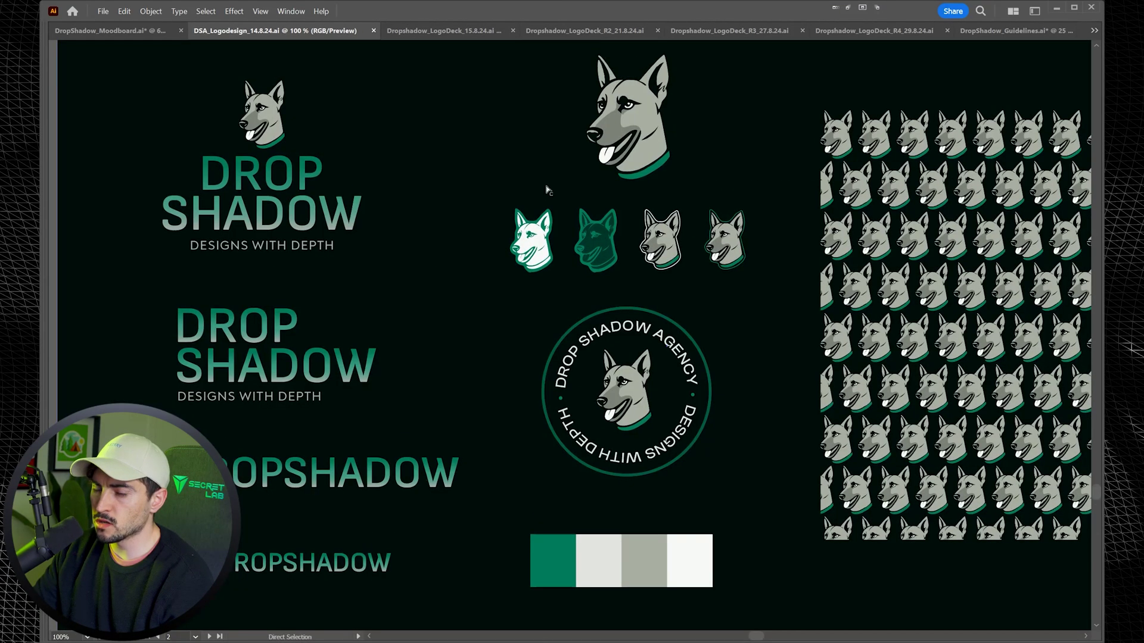
Step: Switch to the Dropshadow_LogoDeck_15.8.24 document and look over its Logo Direction 01 slides
{"action": "scroll", "coordinate": [526, 213], "scroll_direction": "up", "scroll_amount": 2}
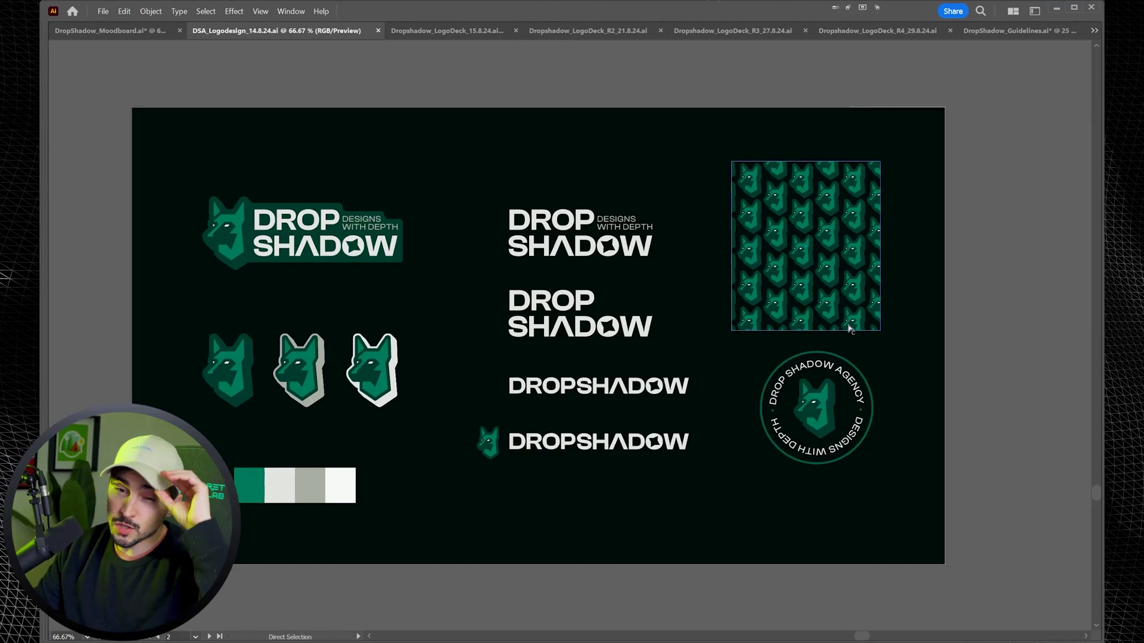
{"action": "left_click", "coordinate": [446, 30]}
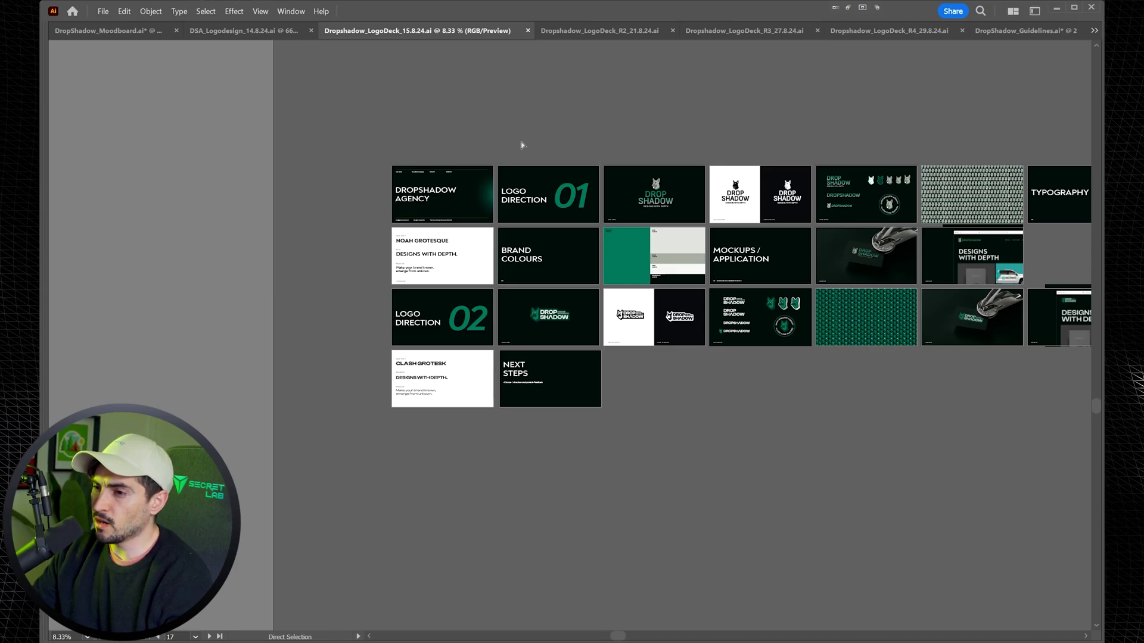
{"action": "scroll", "coordinate": [1031, 202], "scroll_direction": "up", "scroll_amount": 4}
{"action": "left_click_drag", "start_coordinate": [828, 324], "coordinate": [1006, 317]}
{"action": "left_click_drag", "start_coordinate": [296, 242], "coordinate": [819, 146]}
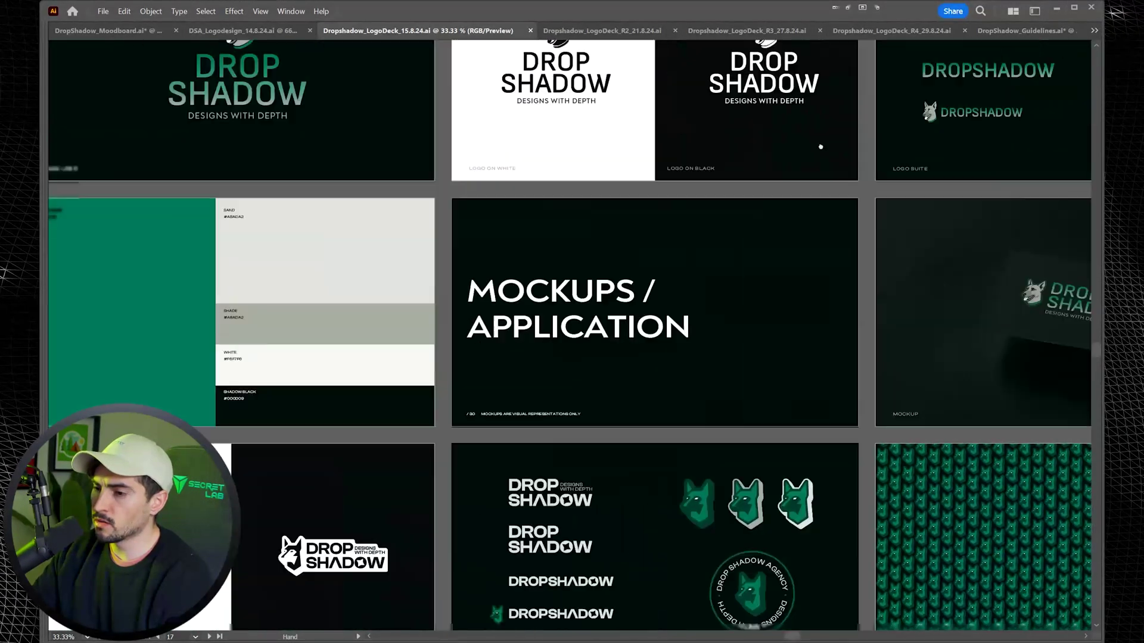
Step: Examine the first direction's logo suite, pattern and business card and website mockup slides in the deck
{"action": "left_click_drag", "start_coordinate": [451, 198], "coordinate": [381, 155]}
{"action": "left_click_drag", "start_coordinate": [799, 146], "coordinate": [343, 158]}
{"action": "scroll", "coordinate": [567, 224], "scroll_direction": "up", "scroll_amount": 2}
{"action": "left_click_drag", "start_coordinate": [919, 414], "coordinate": [536, 417]}
{"action": "left_click_drag", "start_coordinate": [793, 435], "coordinate": [168, 418]}
{"action": "left_click_drag", "start_coordinate": [733, 268], "coordinate": [867, 285]}
{"action": "scroll", "coordinate": [868, 285], "scroll_direction": "down", "scroll_amount": 4}
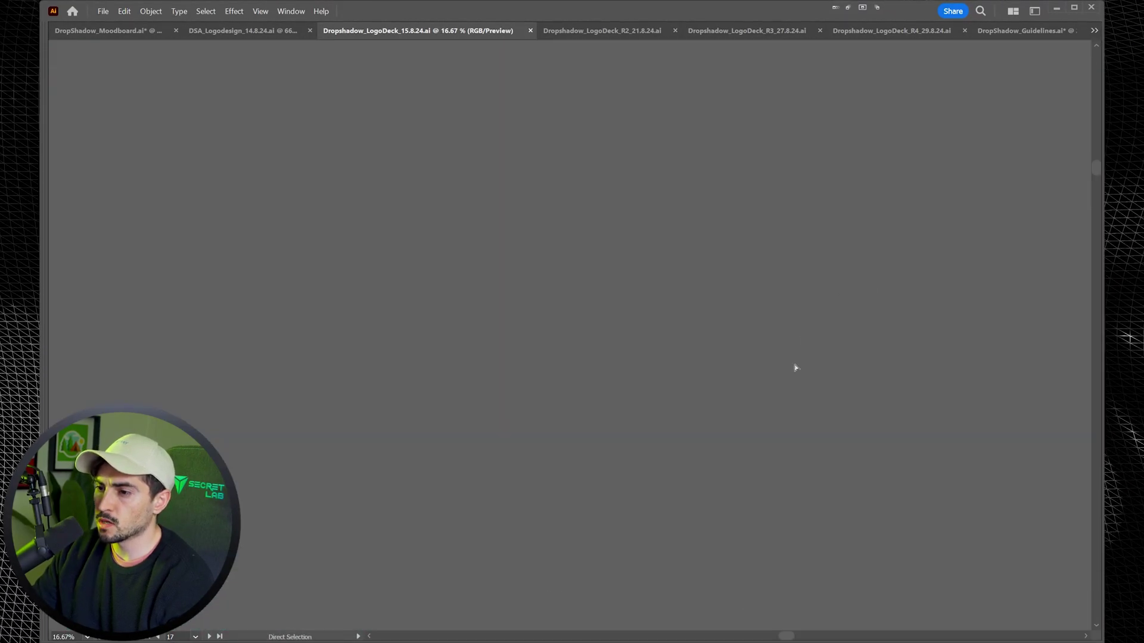
Step: Review the Logo Direction 02 slides, including the badge logo on white and black and its logo suite
{"action": "scroll", "coordinate": [751, 365], "scroll_direction": "up", "scroll_amount": 2}
{"action": "left_click_drag", "start_coordinate": [889, 533], "coordinate": [388, 457]}
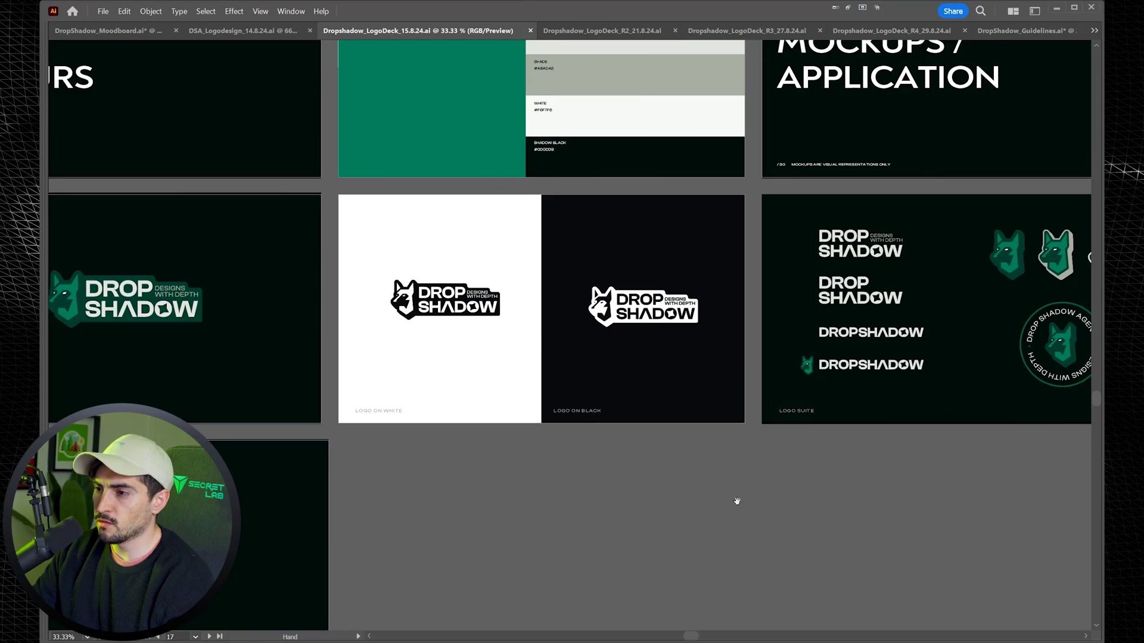
{"action": "left_click_drag", "start_coordinate": [968, 492], "coordinate": [570, 505]}
{"action": "scroll", "coordinate": [571, 505], "scroll_direction": "right", "scroll_amount": 5}
{"action": "scroll", "coordinate": [260, 523], "scroll_direction": "down", "scroll_amount": 2}
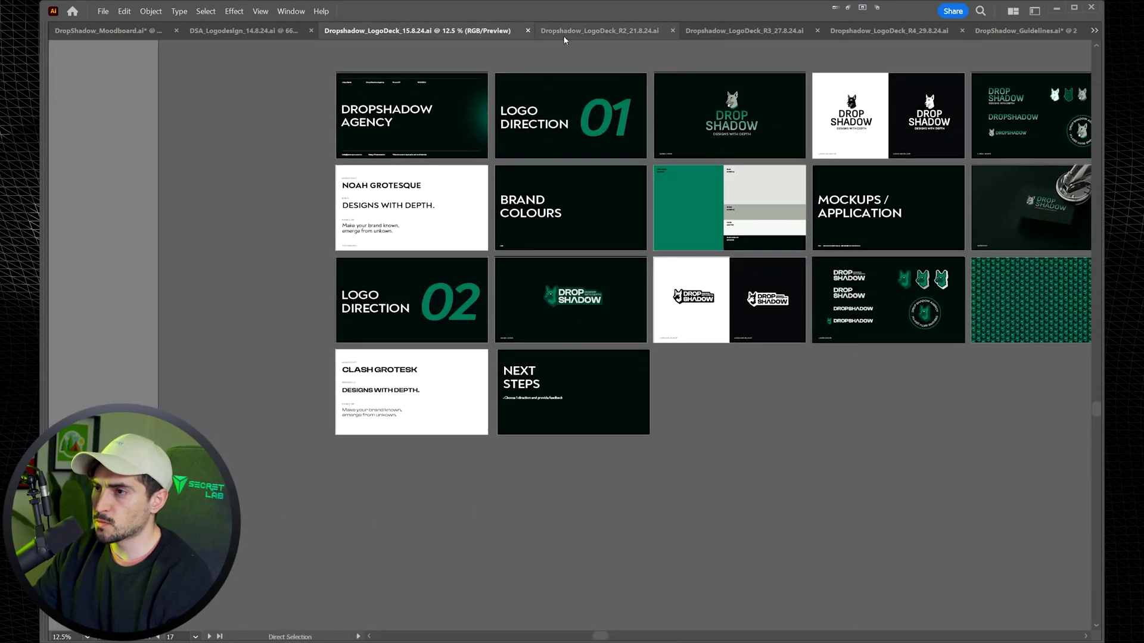
Step: Switch to the Dropshadow_LogoDeck_R2_21.8.24 document and view its main logo with the front-facing dog head up close
{"action": "left_click", "coordinate": [601, 30]}
{"action": "left_click_drag", "start_coordinate": [809, 112], "coordinate": [431, 89]}
{"action": "scroll", "coordinate": [250, 145], "scroll_direction": "up", "scroll_amount": 3}
{"action": "scroll", "coordinate": [286, 238], "scroll_direction": "down", "scroll_amount": 1}
{"action": "scroll", "coordinate": [619, 84], "scroll_direction": "right", "scroll_amount": 1}
{"action": "scroll", "coordinate": [619, 83], "scroll_direction": "down", "scroll_amount": 1}
{"action": "scroll", "coordinate": [724, 320], "scroll_direction": "up", "scroll_amount": 6}
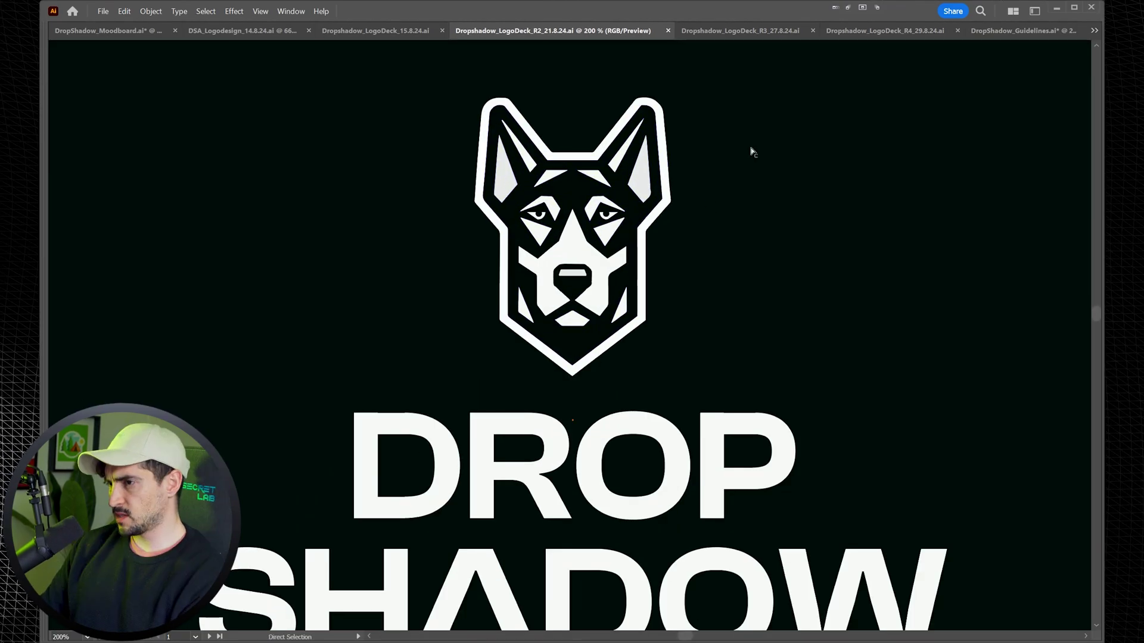
Step: Inspect the geometric facets and outline of the front-facing dog head above the DROP SHADOW wordmark
{"action": "left_click_drag", "start_coordinate": [751, 149], "coordinate": [715, 162]}
{"action": "scroll", "coordinate": [552, 257], "scroll_direction": "up", "scroll_amount": 1}
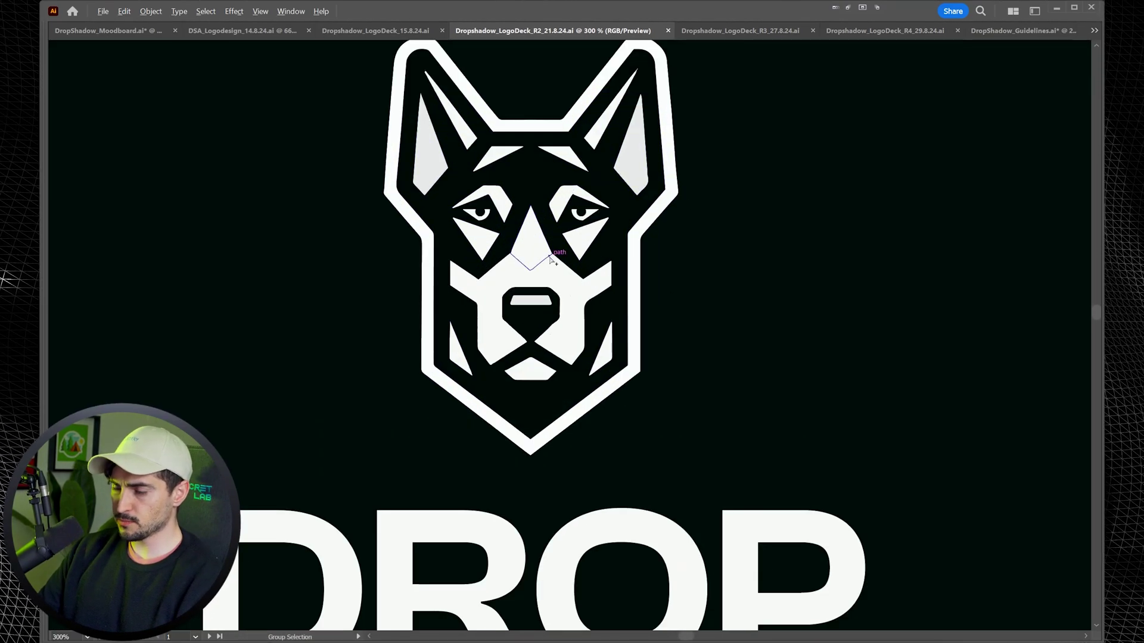
{"action": "scroll", "coordinate": [552, 256], "scroll_direction": "down", "scroll_amount": 2}
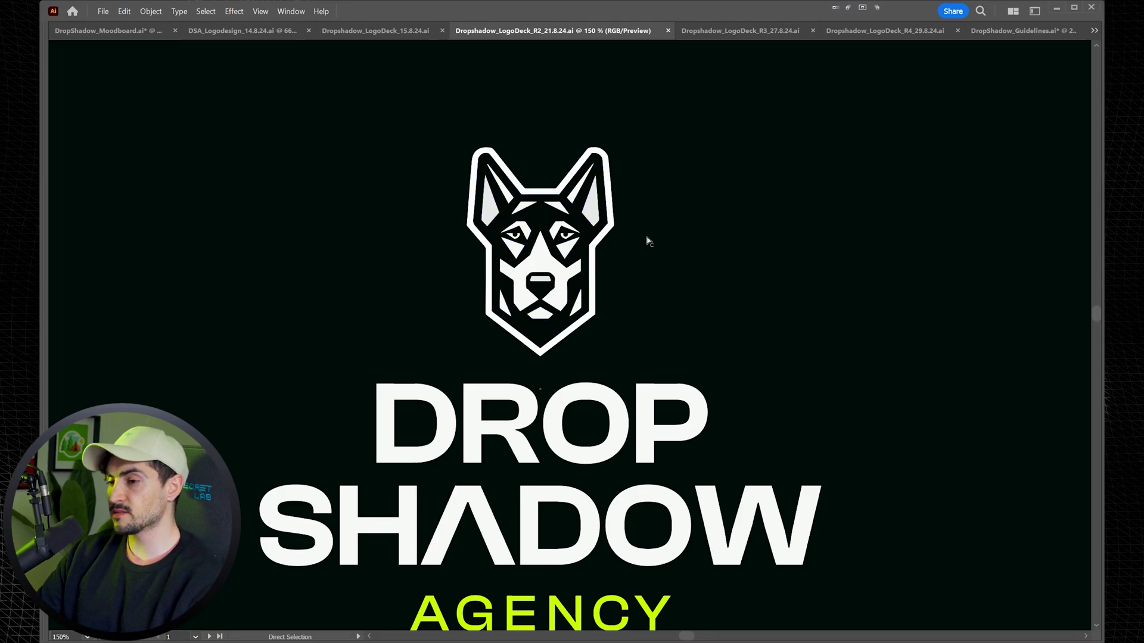
Step: Examine the neon green colour palette slide and the logo suite with outlined and unoutlined dog heads
{"action": "scroll", "coordinate": [646, 237], "scroll_direction": "down", "scroll_amount": 3}
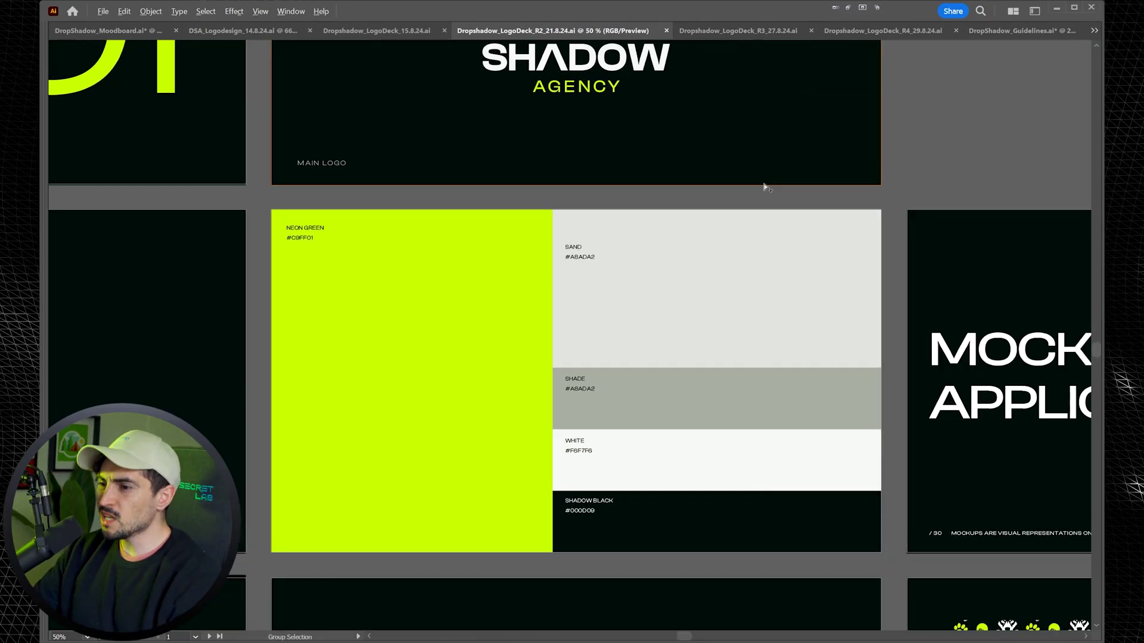
{"action": "scroll", "coordinate": [765, 187], "scroll_direction": "down", "scroll_amount": 3}
{"action": "scroll", "coordinate": [506, 258], "scroll_direction": "right", "scroll_amount": 2}
{"action": "scroll", "coordinate": [417, 268], "scroll_direction": "up", "scroll_amount": 4}
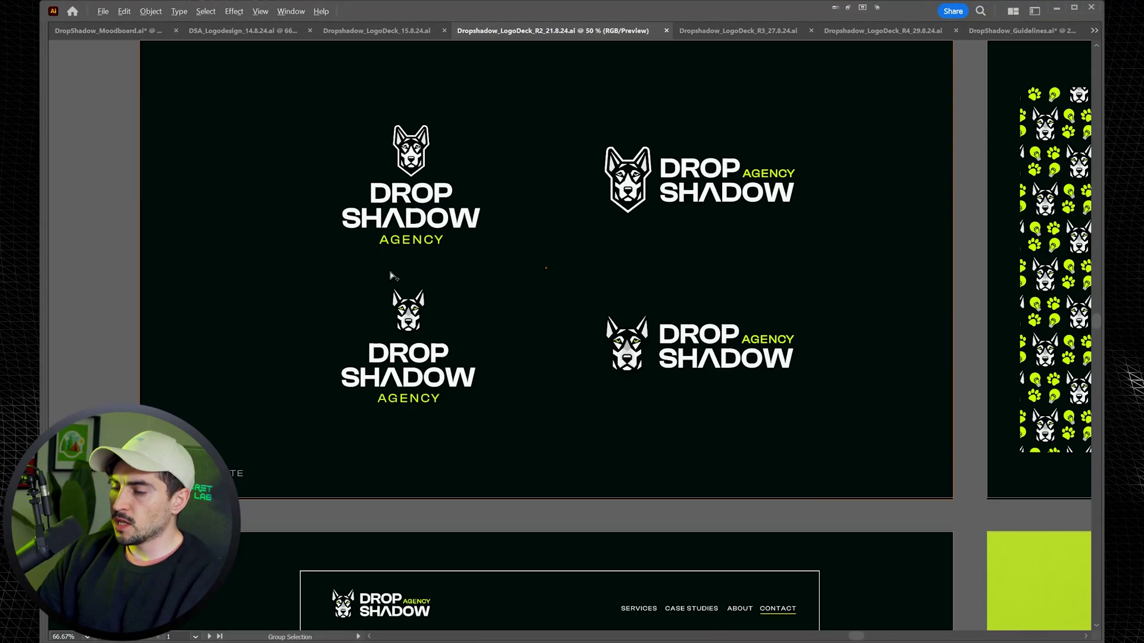
Step: Inspect the pattern slide of repeating dog heads, light bulbs and paw prints
{"action": "scroll", "coordinate": [768, 467], "scroll_direction": "down", "scroll_amount": 3}
{"action": "scroll", "coordinate": [737, 397], "scroll_direction": "right", "scroll_amount": 3}
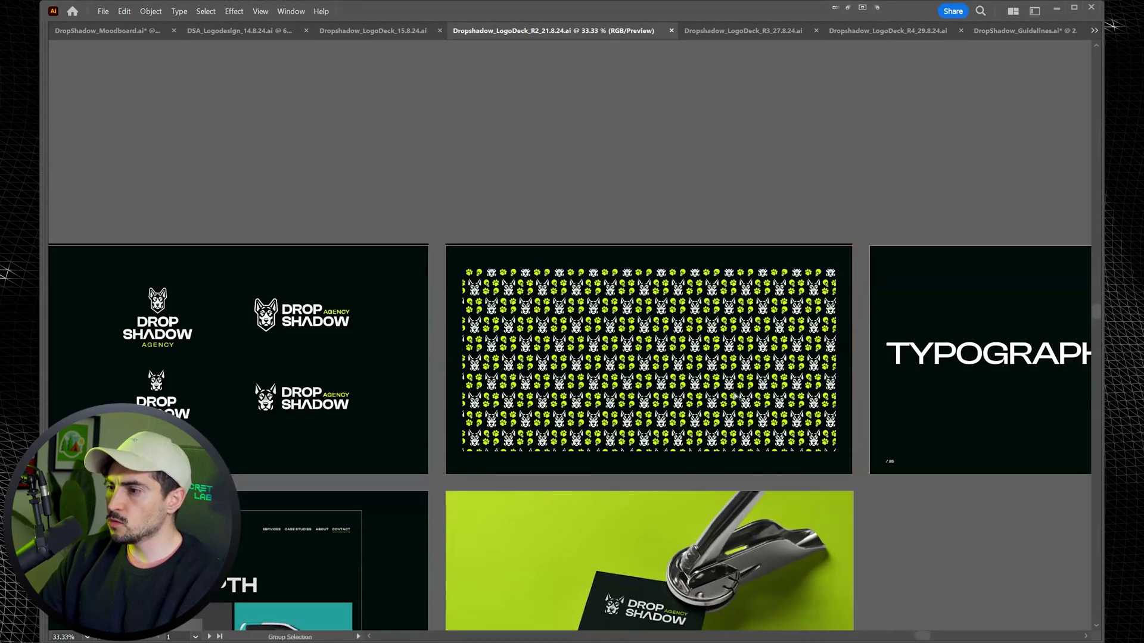
{"action": "scroll", "coordinate": [736, 396], "scroll_direction": "up", "scroll_amount": 5}
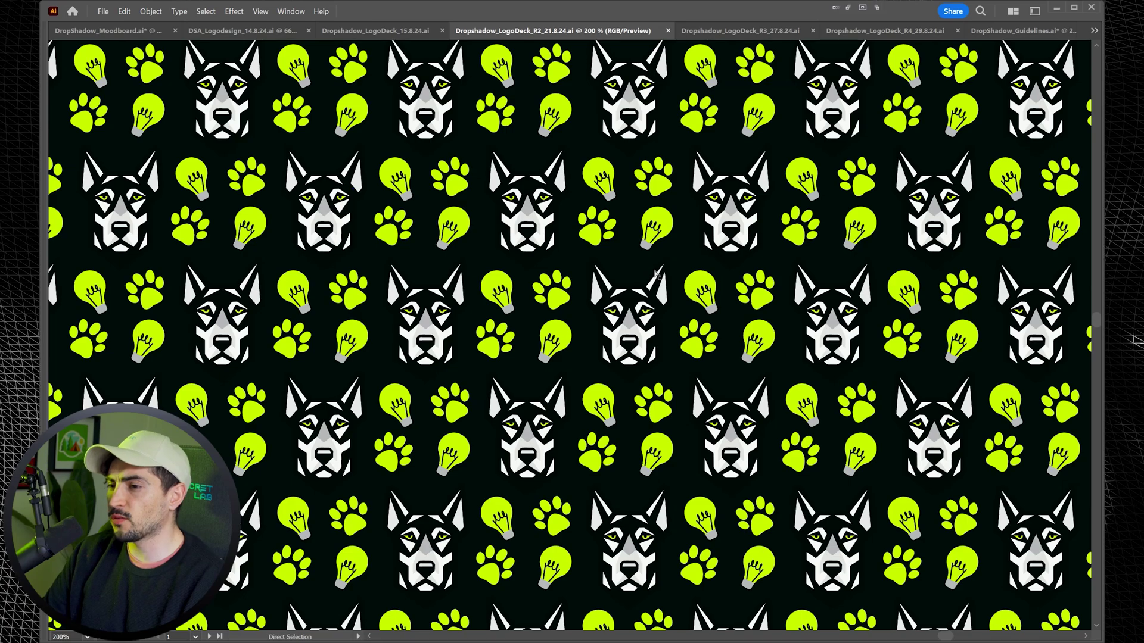
{"action": "scroll", "coordinate": [654, 274], "scroll_direction": "down", "scroll_amount": 6}
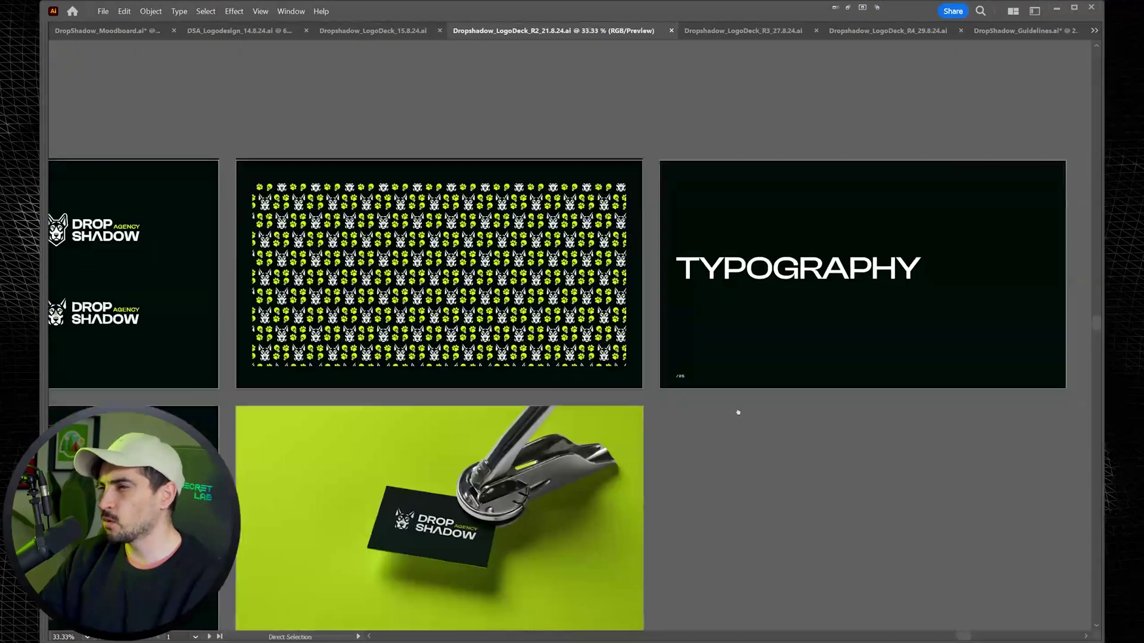
Step: Review the website and business card mockups, plus the second direction's logos with the dog holding a bone
{"action": "scroll", "coordinate": [653, 231], "scroll_direction": "down", "scroll_amount": 3}
{"action": "scroll", "coordinate": [653, 232], "scroll_direction": "left", "scroll_amount": 3}
{"action": "scroll", "coordinate": [539, 280], "scroll_direction": "up", "scroll_amount": 3}
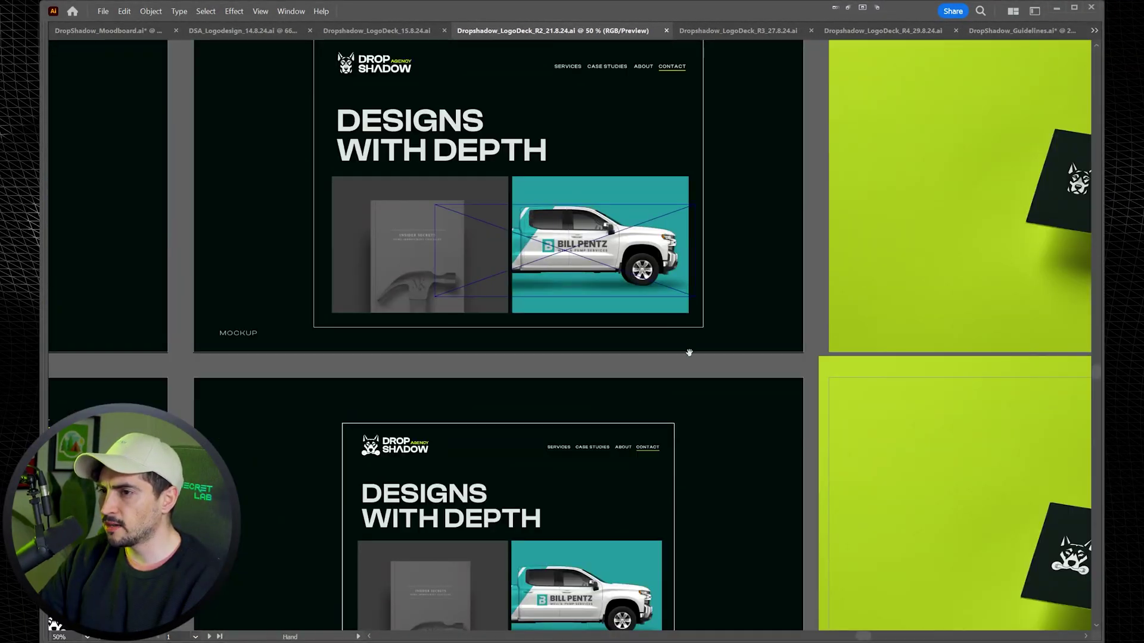
{"action": "left_click_drag", "start_coordinate": [689, 352], "coordinate": [972, 353]}
{"action": "scroll", "coordinate": [971, 354], "scroll_direction": "down", "scroll_amount": 2}
{"action": "scroll", "coordinate": [554, 459], "scroll_direction": "left", "scroll_amount": 4}
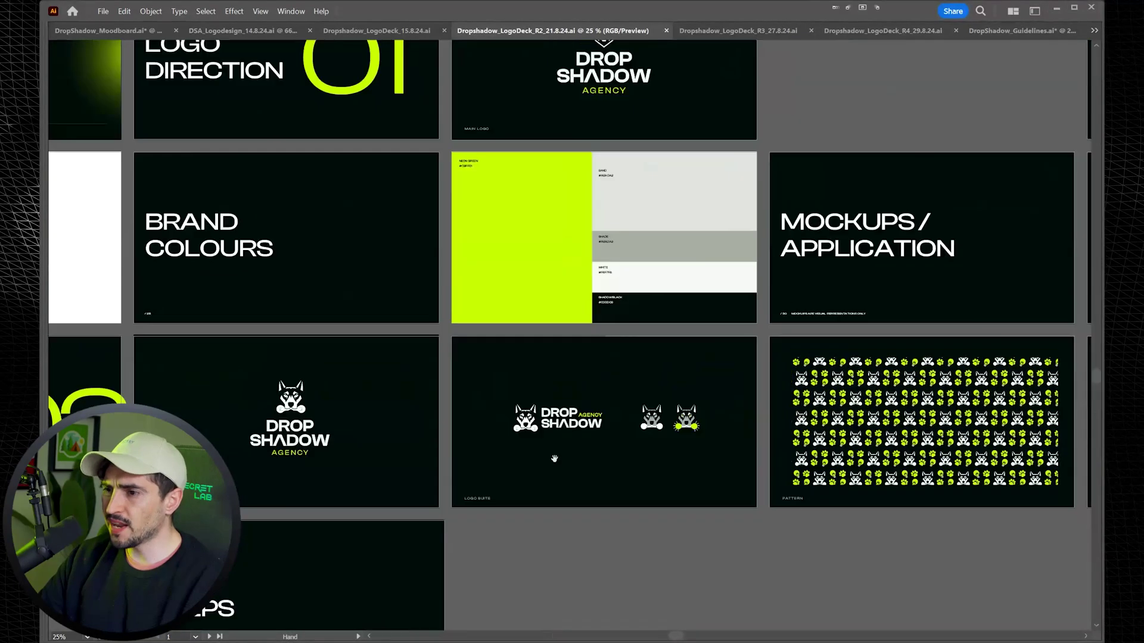
Step: Switch to the Dropshadow_LogoDeck_R3_27.8.24 document and view the revised stacked logo slide
{"action": "left_click", "coordinate": [739, 30]}
{"action": "scroll", "coordinate": [804, 148], "scroll_direction": "right", "scroll_amount": 4}
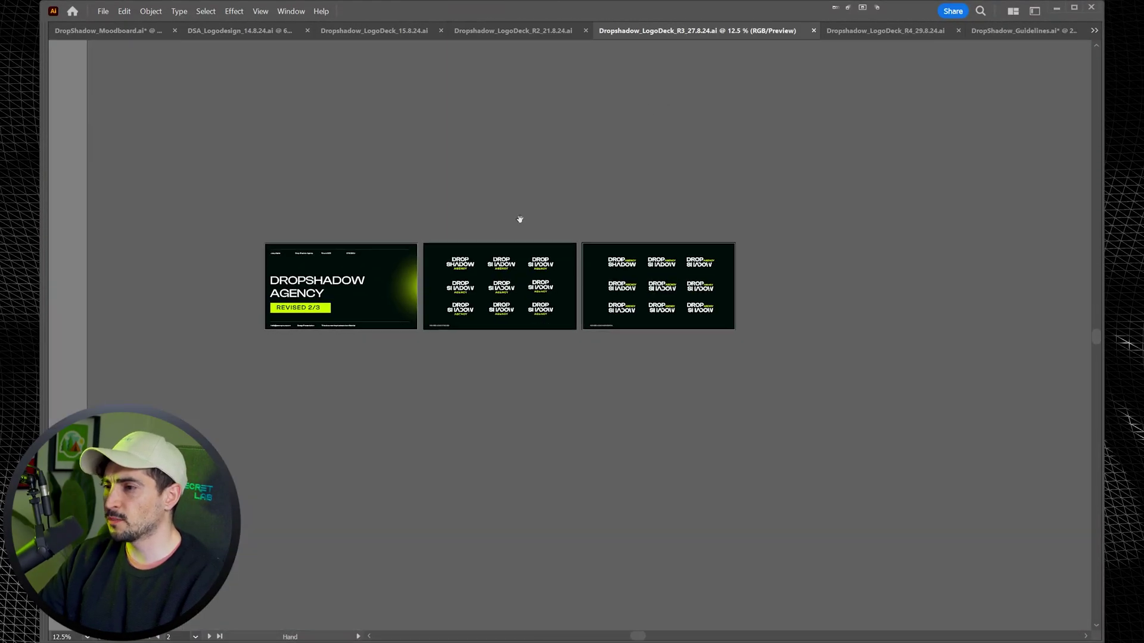
{"action": "scroll", "coordinate": [352, 242], "scroll_direction": "up", "scroll_amount": 4}
{"action": "left_click_drag", "start_coordinate": [745, 259], "coordinate": [460, 164]}
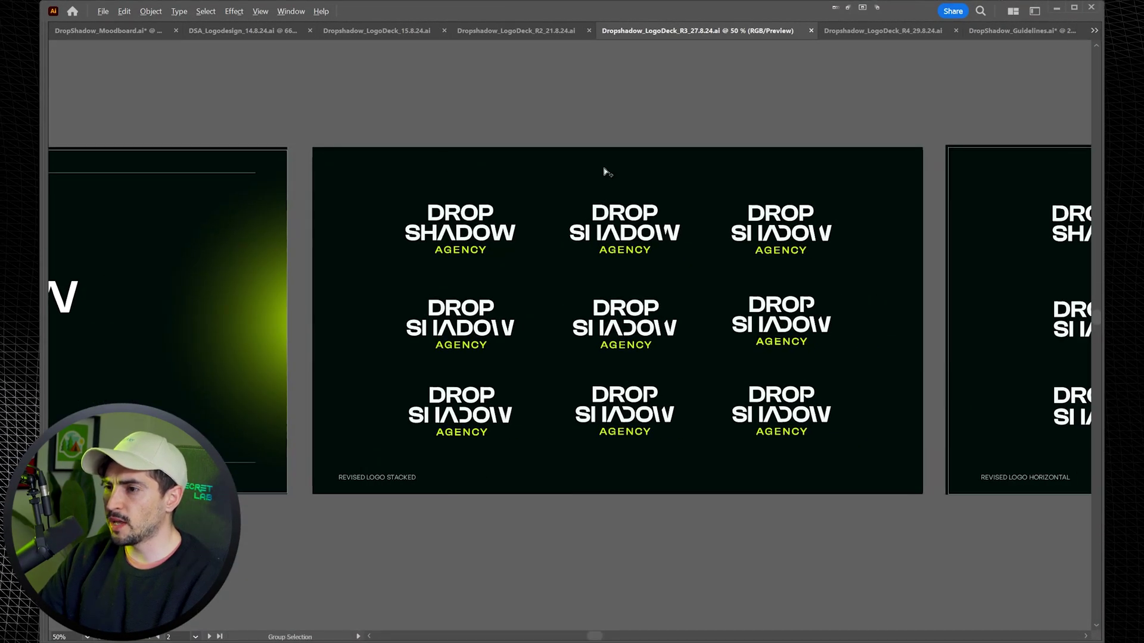
{"action": "scroll", "coordinate": [606, 172], "scroll_direction": "up", "scroll_amount": 1}
{"action": "scroll", "coordinate": [487, 139], "scroll_direction": "right", "scroll_amount": 2}
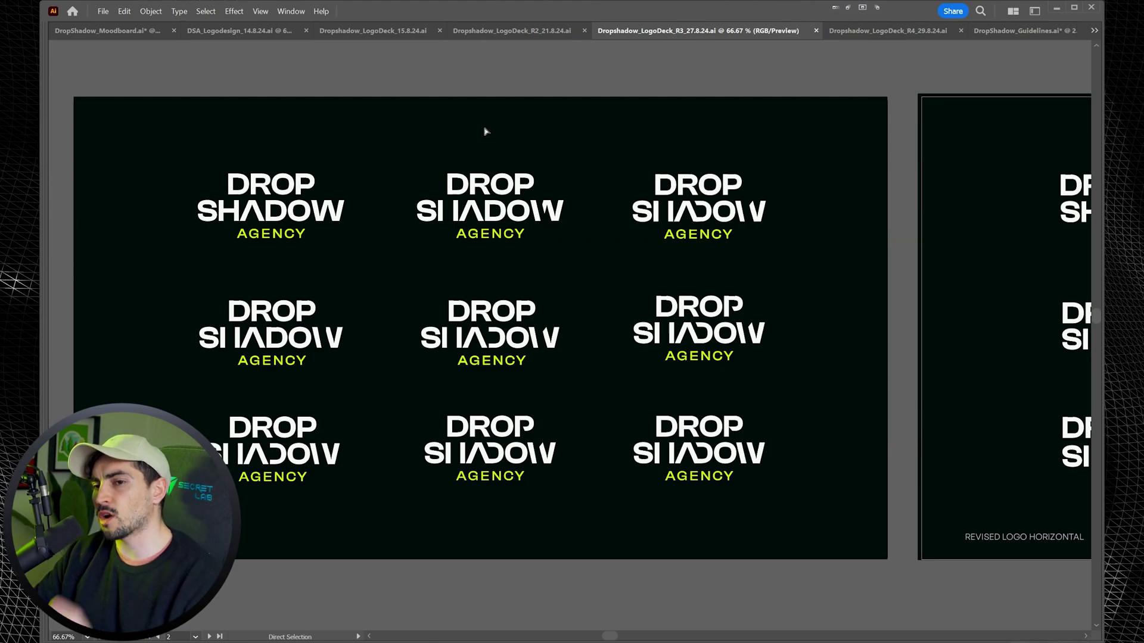
Step: Inspect the cut letterforms in SHADOW up close, focusing on the H, D and W of the stacked logo variations
{"action": "scroll", "coordinate": [136, 241], "scroll_direction": "up", "scroll_amount": 1}
{"action": "left_click_drag", "start_coordinate": [432, 127], "coordinate": [548, 100]}
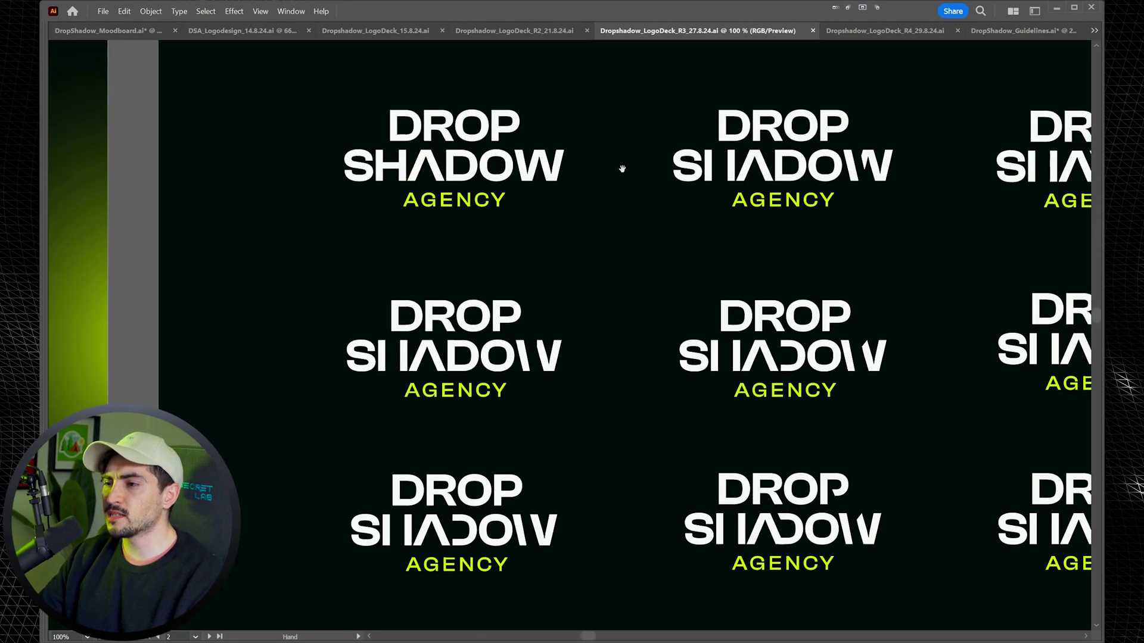
{"action": "scroll", "coordinate": [622, 169], "scroll_direction": "right", "scroll_amount": 3}
{"action": "scroll", "coordinate": [911, 148], "scroll_direction": "up", "scroll_amount": 3}
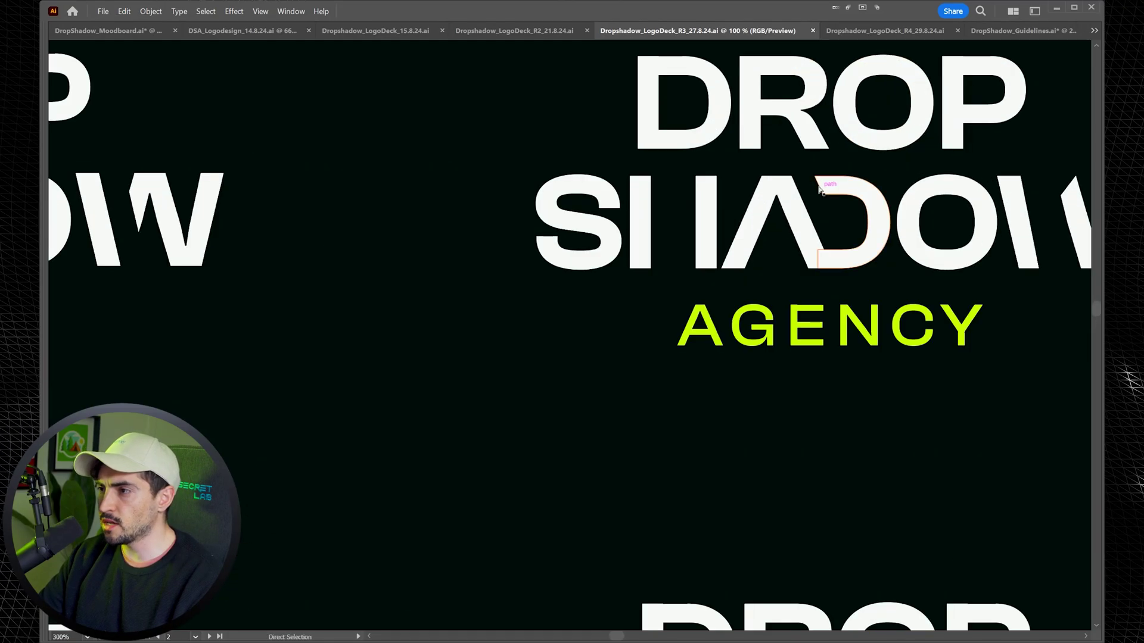
{"action": "mouse_move", "coordinate": [879, 216]}
{"action": "left_mouse_down"}
{"action": "mouse_move", "coordinate": [698, 258]}
{"action": "mouse_move", "coordinate": [874, 214]}
{"action": "left_mouse_up"}
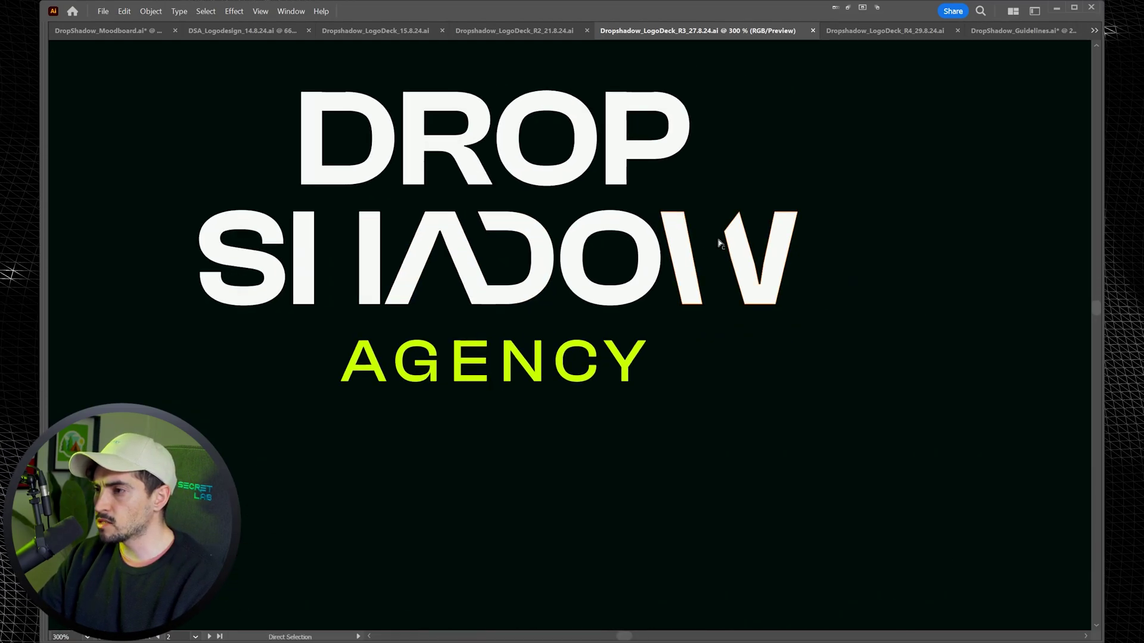
Step: Compare the nine stacked wordmark variations with progressively cut letters
{"action": "scroll", "coordinate": [555, 212], "scroll_direction": "down", "scroll_amount": 2}
{"action": "left_click_drag", "start_coordinate": [555, 213], "coordinate": [574, 202]}
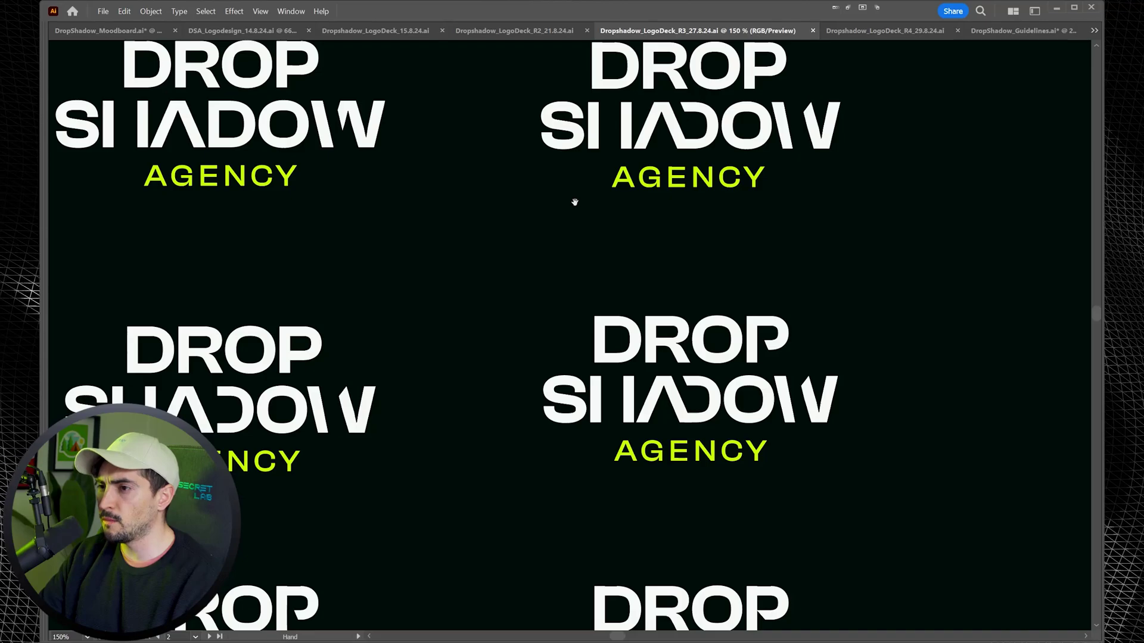
{"action": "scroll", "coordinate": [623, 224], "scroll_direction": "down", "scroll_amount": 1}
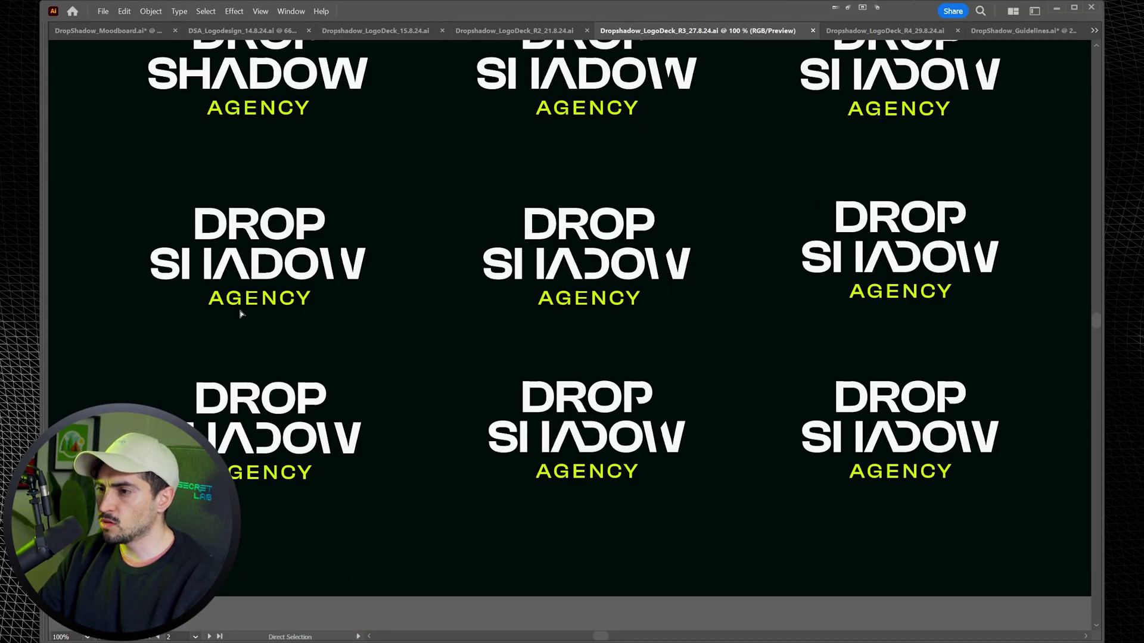
{"action": "left_click_drag", "start_coordinate": [637, 149], "coordinate": [607, 198]}
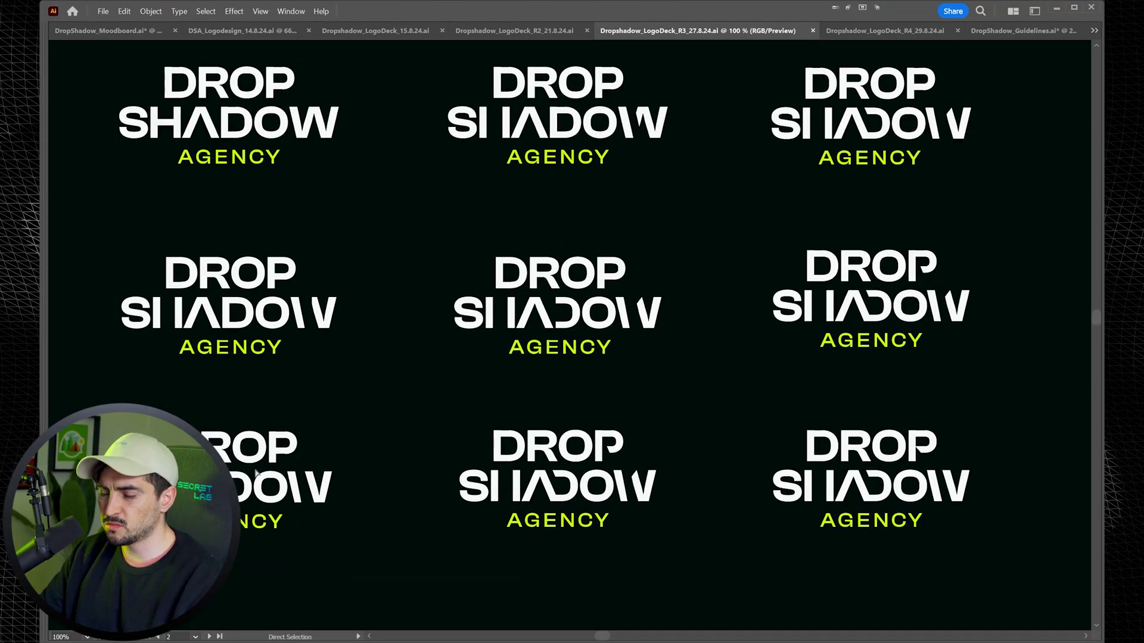
{"action": "scroll", "coordinate": [409, 326], "scroll_direction": "up", "scroll_amount": 4}
{"action": "scroll", "coordinate": [746, 392], "scroll_direction": "down", "scroll_amount": 4}
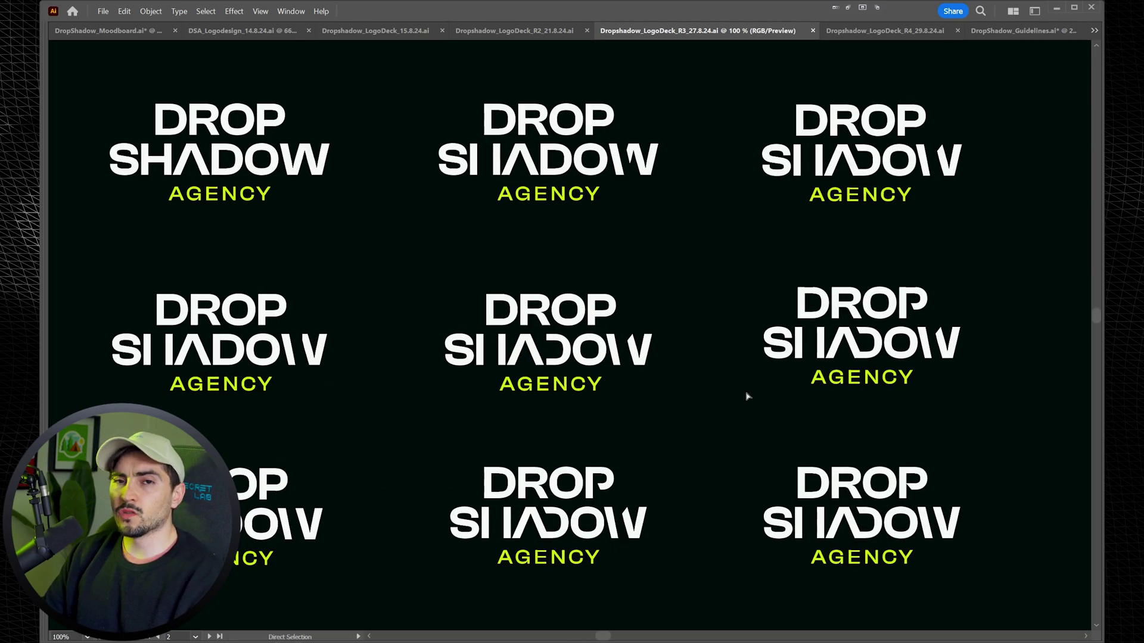
Step: Compare the revised horizontal wordmark variations with AGENCY set beside DROP
{"action": "left_click_drag", "start_coordinate": [849, 294], "coordinate": [375, 299]}
{"action": "left_click_drag", "start_coordinate": [781, 304], "coordinate": [377, 285]}
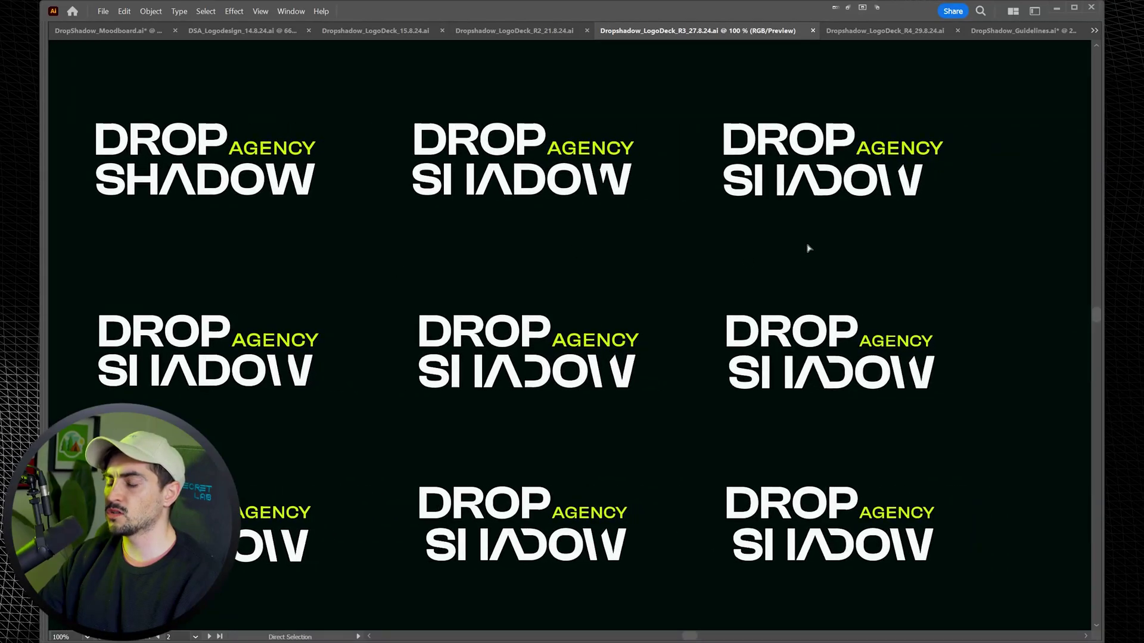
{"action": "left_click_drag", "start_coordinate": [985, 129], "coordinate": [1033, 123]}
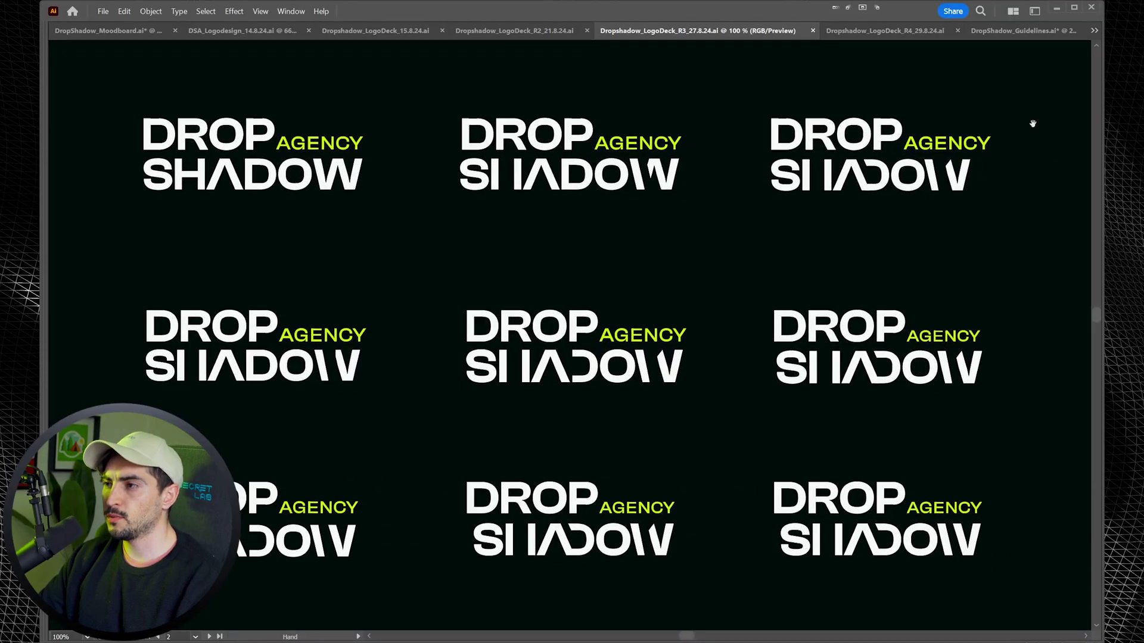
Step: Switch to the Dropshadow_LogoDeck_R4_29.8.24 document and view the final stacked and horizontal wordmarks
{"action": "left_click", "coordinate": [906, 36]}
{"action": "left_click_drag", "start_coordinate": [689, 204], "coordinate": [566, 214]}
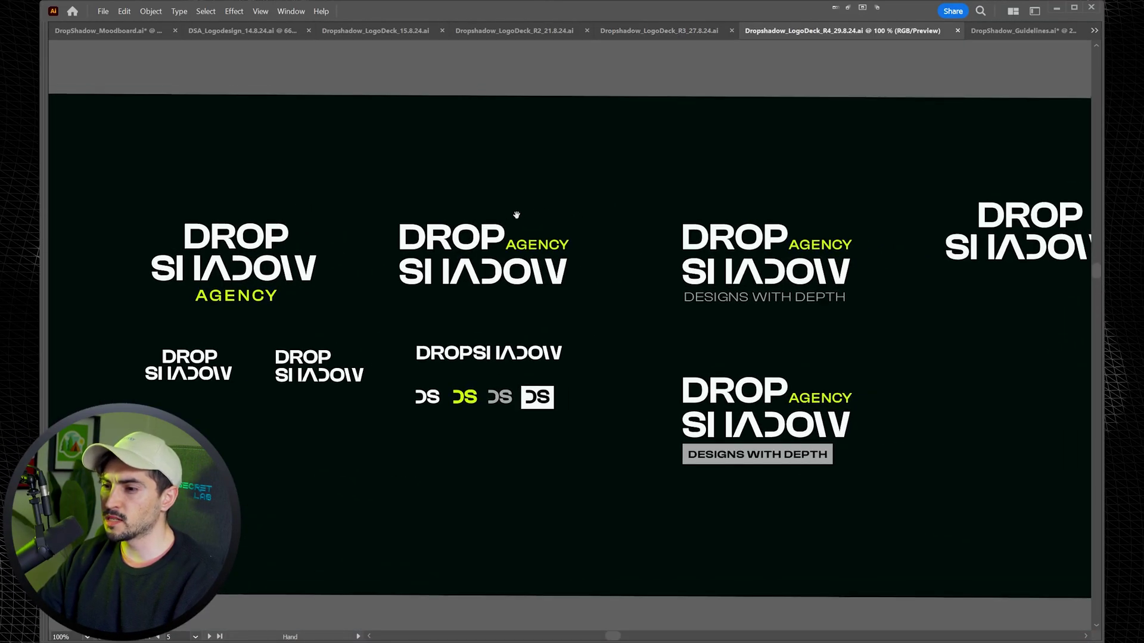
{"action": "scroll", "coordinate": [361, 224], "scroll_direction": "up", "scroll_amount": 1}
{"action": "left_click_drag", "start_coordinate": [421, 204], "coordinate": [582, 153]}
{"action": "left_click_drag", "start_coordinate": [915, 132], "coordinate": [870, 131]}
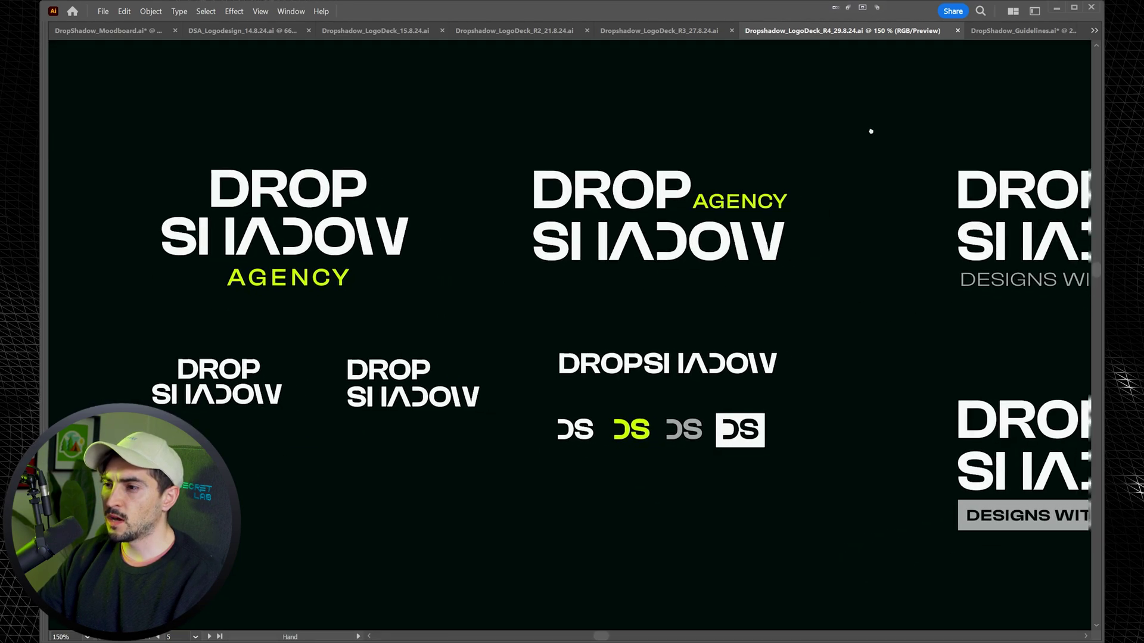
Step: Inspect the one-line DROPSHADOW wordmark and the white, neon green, grey and boxed DS monograms
{"action": "scroll", "coordinate": [749, 436], "scroll_direction": "up", "scroll_amount": 4}
{"action": "scroll", "coordinate": [727, 448], "scroll_direction": "down", "scroll_amount": 2}
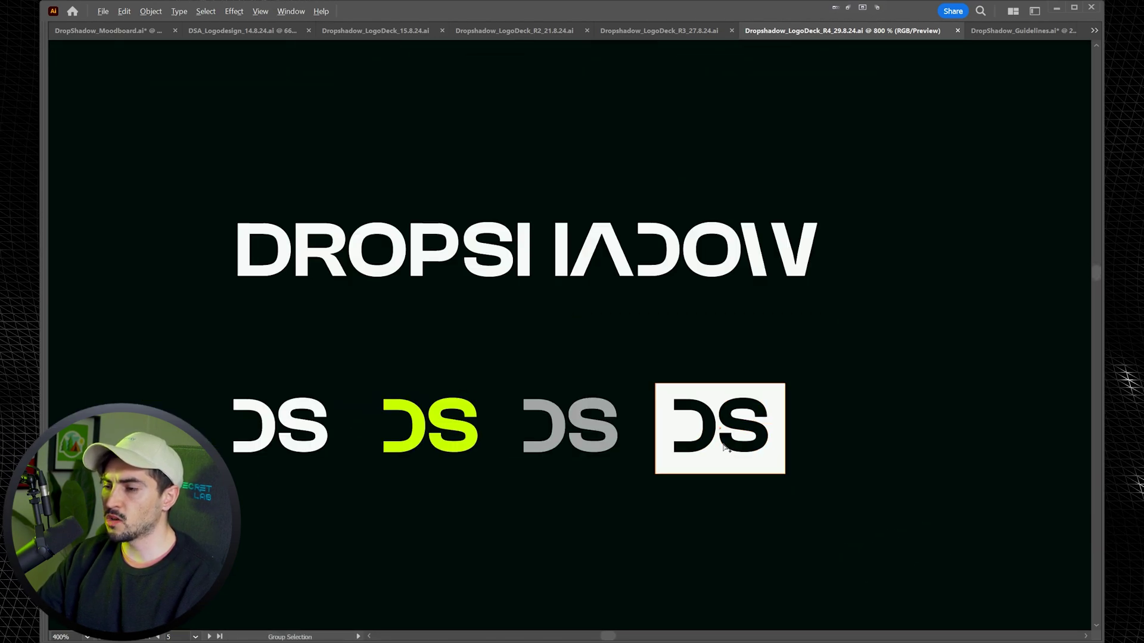
{"action": "scroll", "coordinate": [719, 412], "scroll_direction": "up", "scroll_amount": 2}
{"action": "scroll", "coordinate": [769, 436], "scroll_direction": "down", "scroll_amount": 3}
{"action": "left_click_drag", "start_coordinate": [615, 358], "coordinate": [824, 372]}
{"action": "scroll", "coordinate": [293, 406], "scroll_direction": "up", "scroll_amount": 4}
{"action": "scroll", "coordinate": [372, 285], "scroll_direction": "down", "scroll_amount": 4}
Step: Compare the small DROP SHADOW wordmark without AGENCY with the DS monogram row
{"action": "left_click_drag", "start_coordinate": [646, 313], "coordinate": [446, 317]}
{"action": "left_click_drag", "start_coordinate": [124, 281], "coordinate": [537, 275]}
{"action": "scroll", "coordinate": [659, 323], "scroll_direction": "up", "scroll_amount": 2}
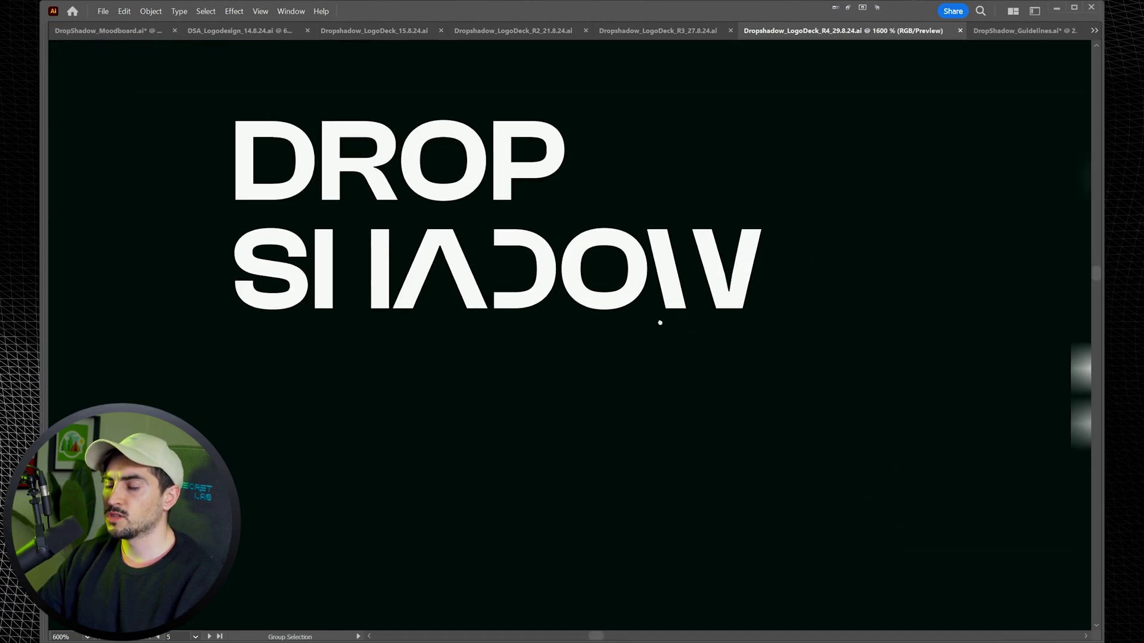
{"action": "left_click_drag", "start_coordinate": [1041, 303], "coordinate": [301, 266]}
{"action": "left_click_drag", "start_coordinate": [778, 245], "coordinate": [446, 498]}
{"action": "left_click_drag", "start_coordinate": [754, 465], "coordinate": [424, 500]}
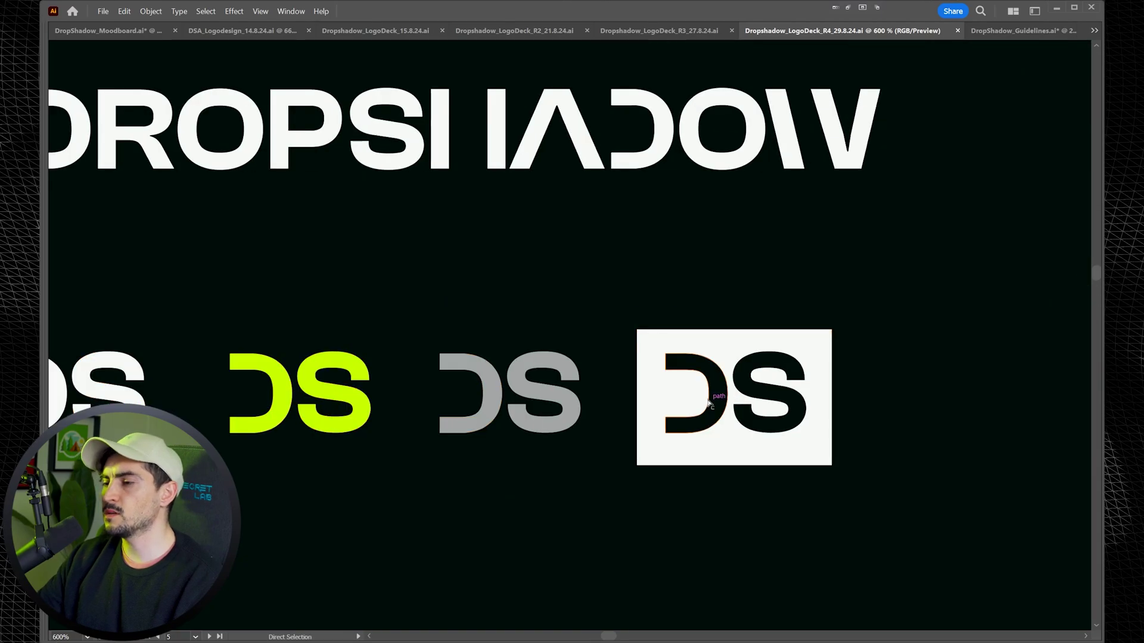
Step: Examine the tagline logo versions and the repeating wordmark patterns placed beside the artboard
{"action": "scroll", "coordinate": [709, 403], "scroll_direction": "down", "scroll_amount": 5}
{"action": "scroll", "coordinate": [903, 350], "scroll_direction": "up", "scroll_amount": 2}
{"action": "scroll", "coordinate": [866, 370], "scroll_direction": "down", "scroll_amount": 5}
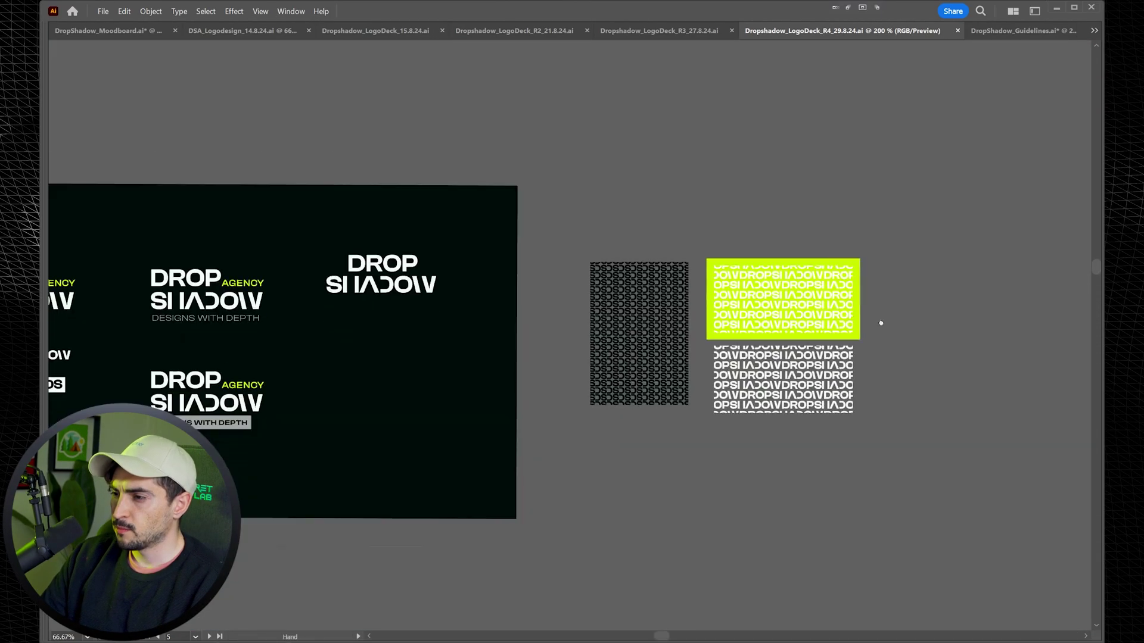
{"action": "left_click_drag", "start_coordinate": [804, 360], "coordinate": [513, 536]}
Step: Switch to the DropShadow_Guidelines document and view its cover, Our Brand, Tone of Voice and logo pages
{"action": "key", "text": "ctrl+Tab"}
{"action": "scroll", "coordinate": [532, 225], "scroll_direction": "right", "scroll_amount": 1}
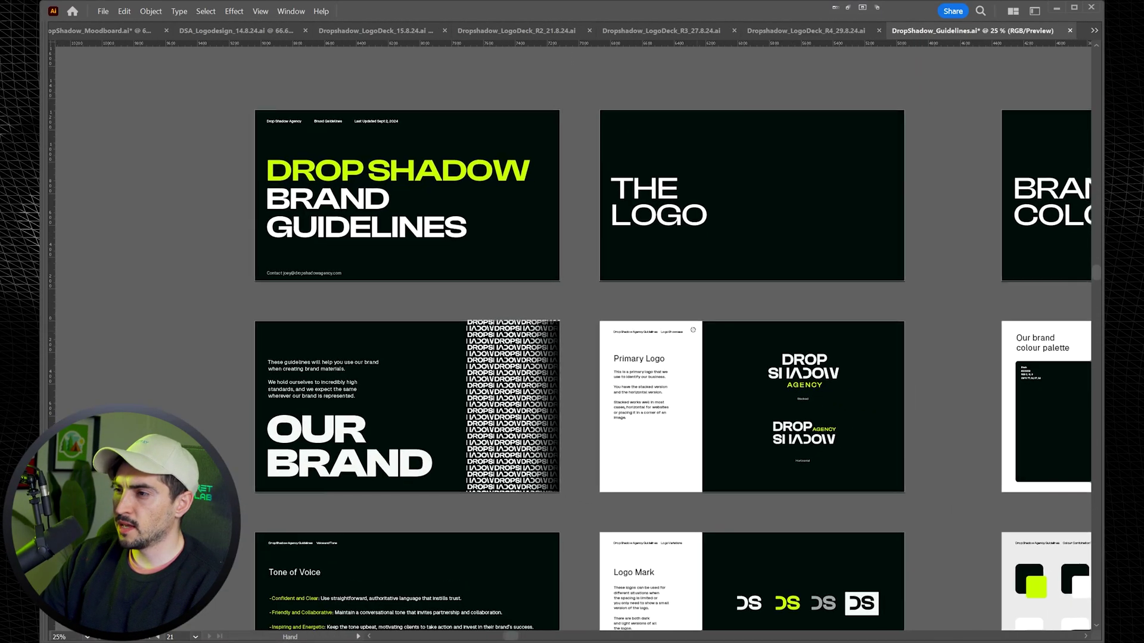
{"action": "scroll", "coordinate": [527, 226], "scroll_direction": "down", "scroll_amount": 1}
{"action": "scroll", "coordinate": [513, 232], "scroll_direction": "up", "scroll_amount": 2}
{"action": "scroll", "coordinate": [641, 214], "scroll_direction": "left", "scroll_amount": 1}
{"action": "scroll", "coordinate": [642, 215], "scroll_direction": "down", "scroll_amount": 5}
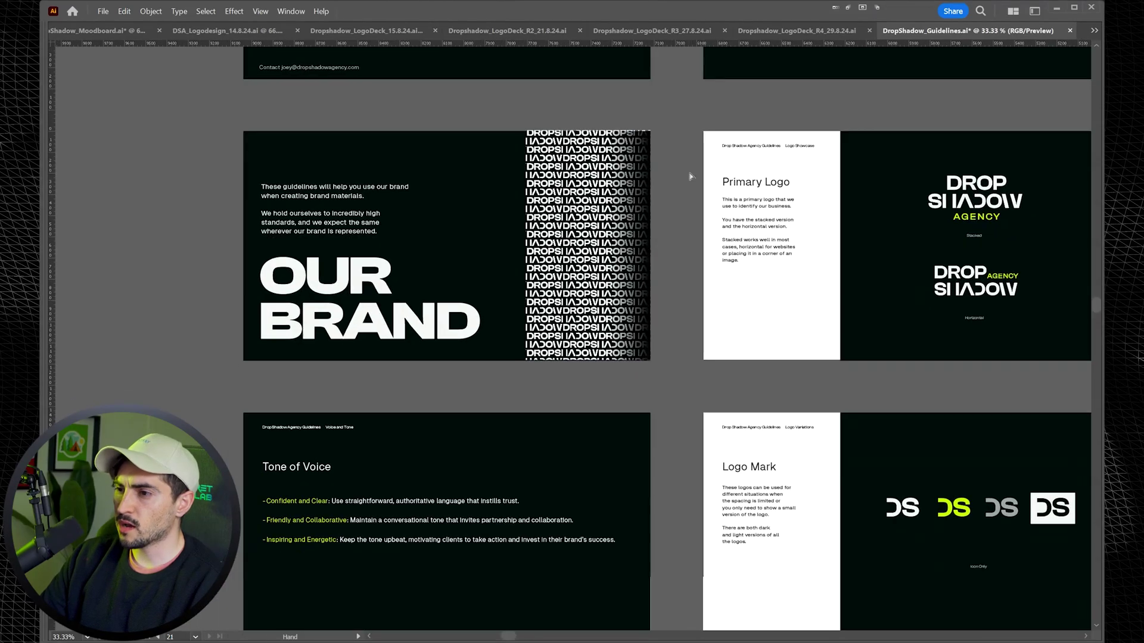
Step: Examine the Tagline and Slogans page with the main tagline, calls to action, slogans and tagline usage rules
{"action": "scroll", "coordinate": [559, 281], "scroll_direction": "down", "scroll_amount": 4}
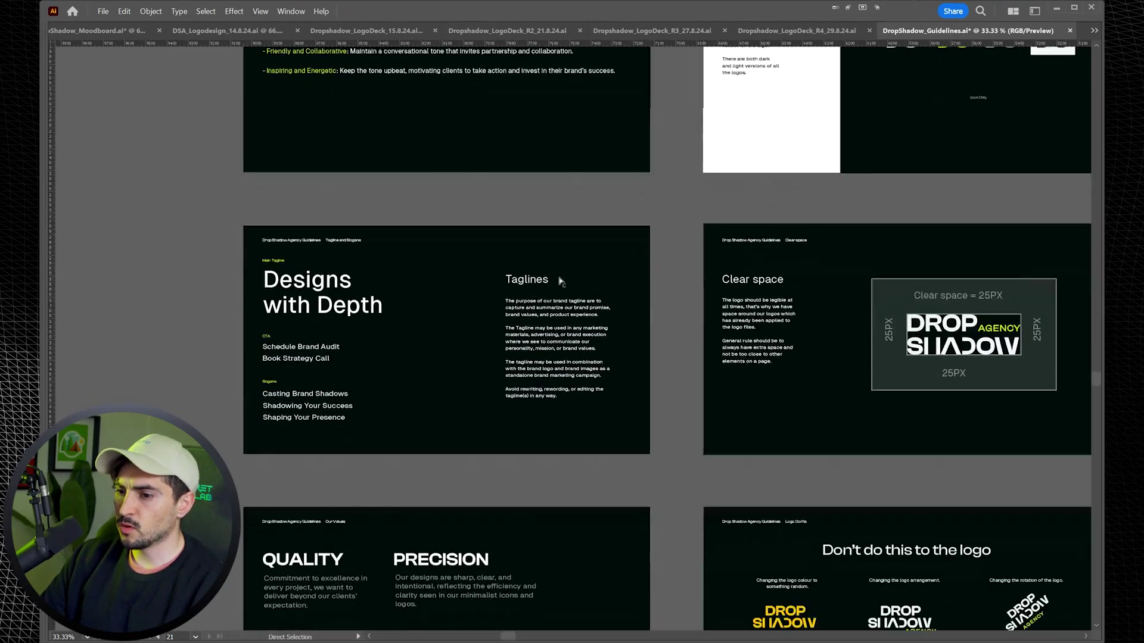
{"action": "scroll", "coordinate": [390, 297], "scroll_direction": "up", "scroll_amount": 2}
{"action": "left_click_drag", "start_coordinate": [391, 297], "coordinate": [495, 253]}
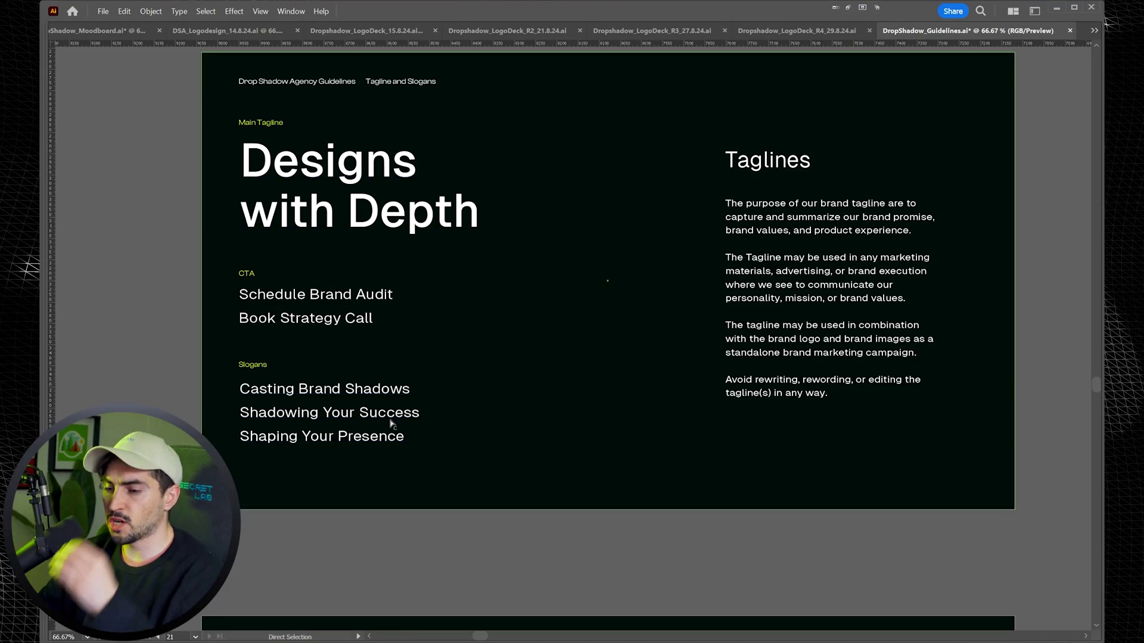
{"action": "scroll", "coordinate": [472, 462], "scroll_direction": "down", "scroll_amount": 3}
{"action": "scroll", "coordinate": [453, 449], "scroll_direction": "up", "scroll_amount": 1}
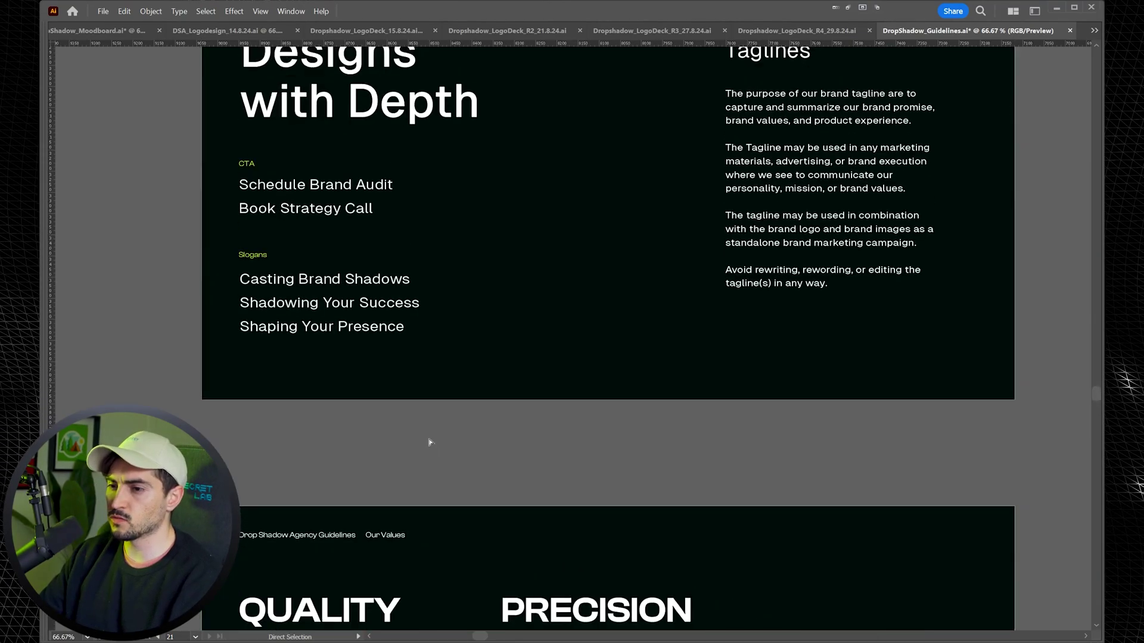
Step: Review the Our Values pages covering values, mission, vision and positioning, alongside the logo don'ts page
{"action": "scroll", "coordinate": [477, 417], "scroll_direction": "down", "scroll_amount": 13}
{"action": "scroll", "coordinate": [533, 357], "scroll_direction": "down", "scroll_amount": 4}
{"action": "scroll", "coordinate": [529, 327], "scroll_direction": "up", "scroll_amount": 2}
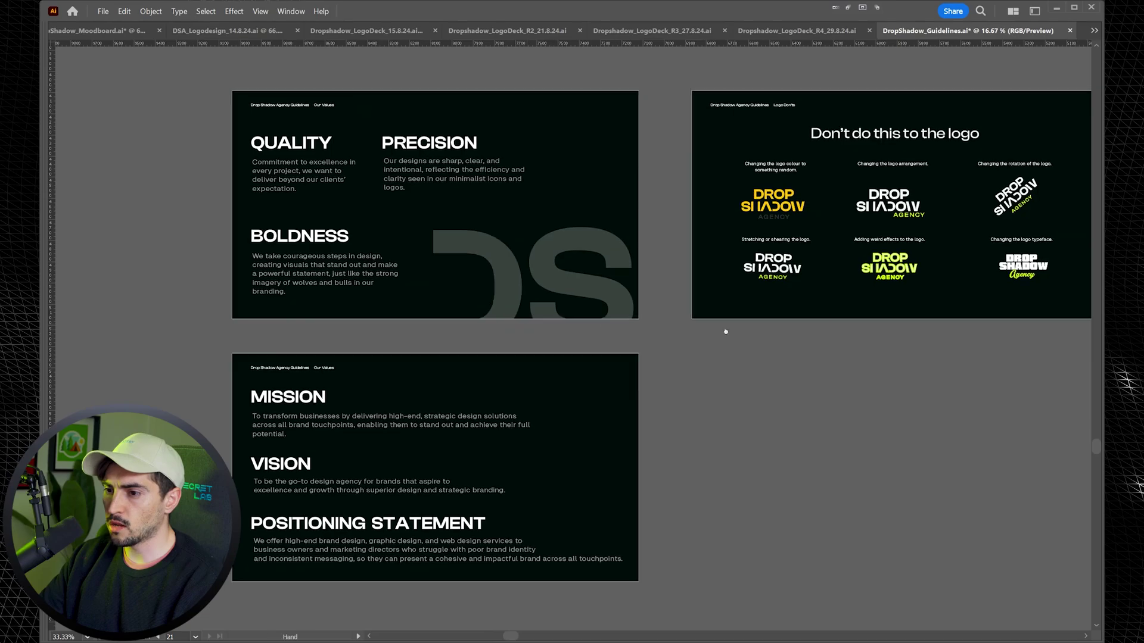
Step: Inspect the brand colour palette page with its black, off white, electric lime and grey swatches
{"action": "left_click_drag", "start_coordinate": [960, 186], "coordinate": [715, 302]}
{"action": "scroll", "coordinate": [715, 303], "scroll_direction": "up", "scroll_amount": 1}
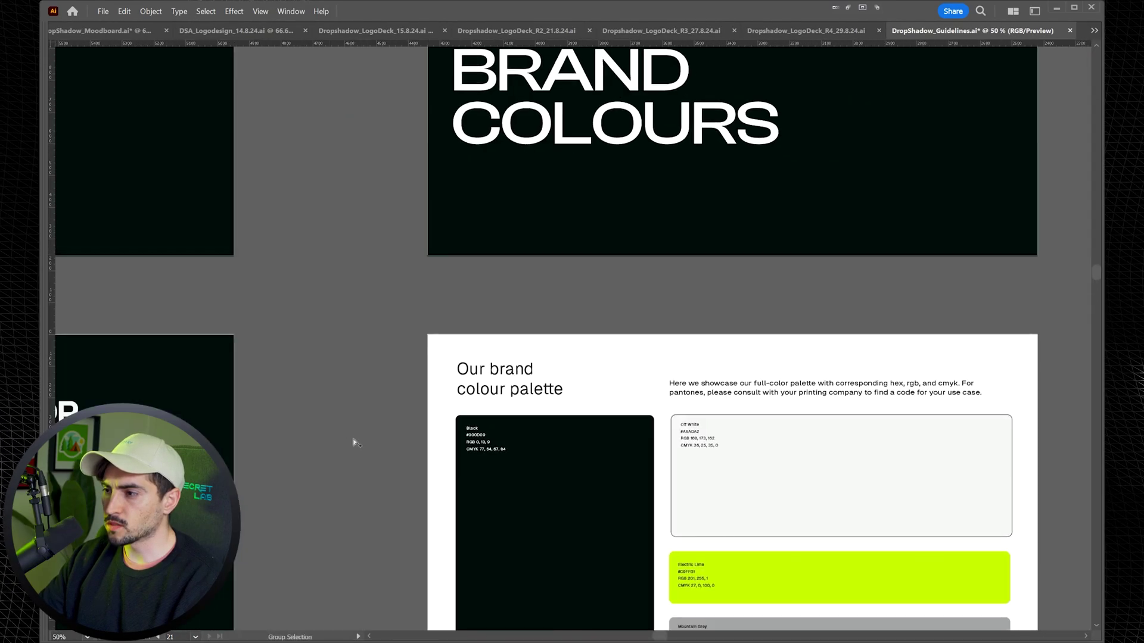
{"action": "scroll", "coordinate": [355, 445], "scroll_direction": "down", "scroll_amount": 2}
{"action": "left_click_drag", "start_coordinate": [531, 436], "coordinate": [511, 313]}
{"action": "scroll", "coordinate": [511, 313], "scroll_direction": "up", "scroll_amount": 2}
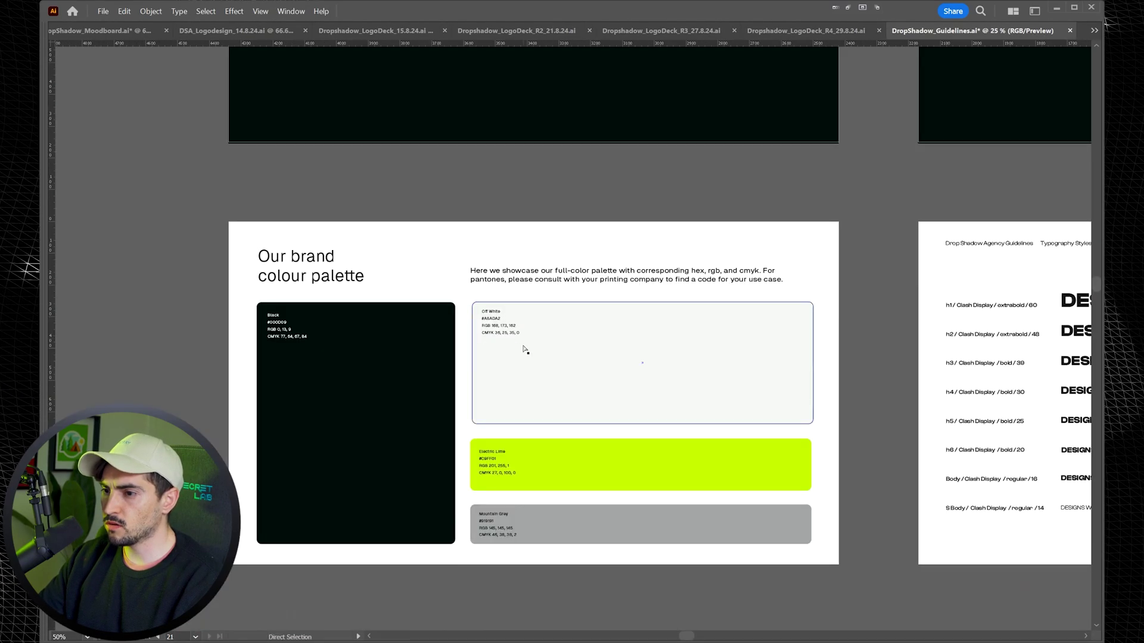
Step: Look past the typography pages and examine the wordmark and DS monogram patterns on the Our Type Pattern page
{"action": "left_click_drag", "start_coordinate": [575, 468], "coordinate": [523, 276]}
{"action": "scroll", "coordinate": [524, 276], "scroll_direction": "down", "scroll_amount": 2}
{"action": "left_click_drag", "start_coordinate": [574, 203], "coordinate": [574, 204]}
{"action": "left_click_drag", "start_coordinate": [675, 350], "coordinate": [363, 140]}
{"action": "left_click_drag", "start_coordinate": [740, 301], "coordinate": [387, 439]}
{"action": "left_click_drag", "start_coordinate": [597, 272], "coordinate": [648, 496]}
{"action": "scroll", "coordinate": [495, 280], "scroll_direction": "up", "scroll_amount": 2}
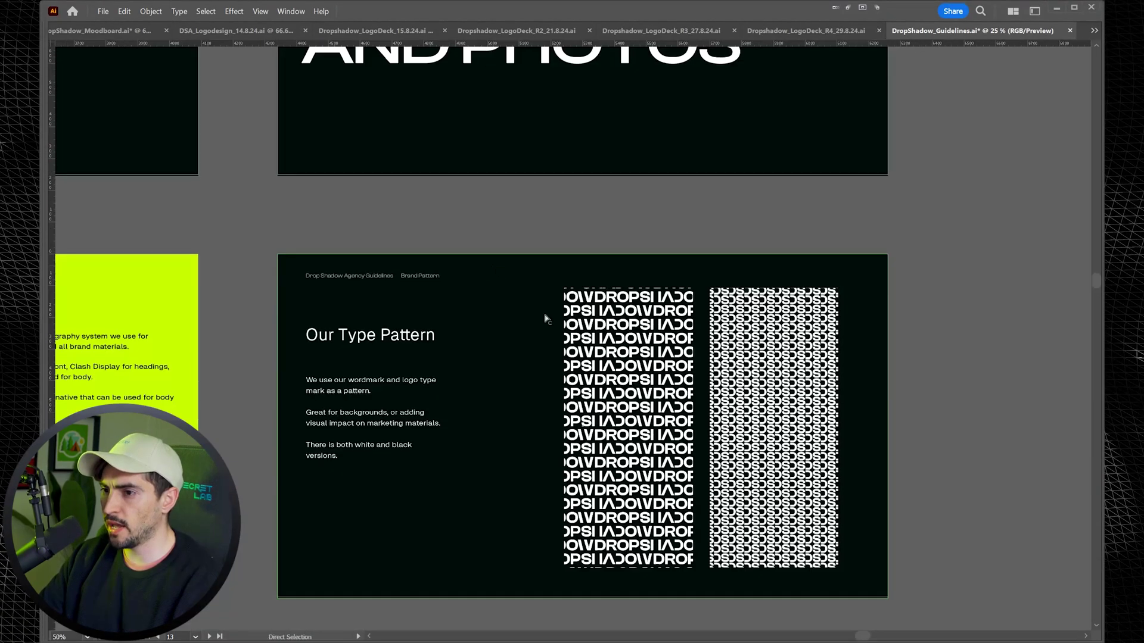
{"action": "left_click_drag", "start_coordinate": [573, 364], "coordinate": [507, 259]}
{"action": "scroll", "coordinate": [532, 275], "scroll_direction": "up", "scroll_amount": 1}
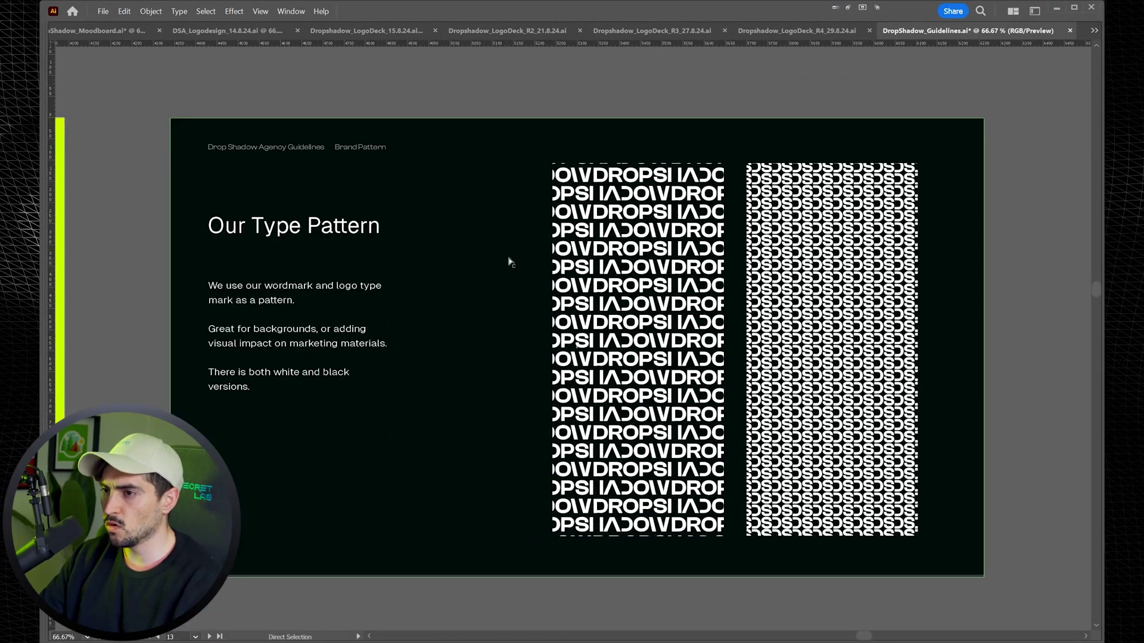